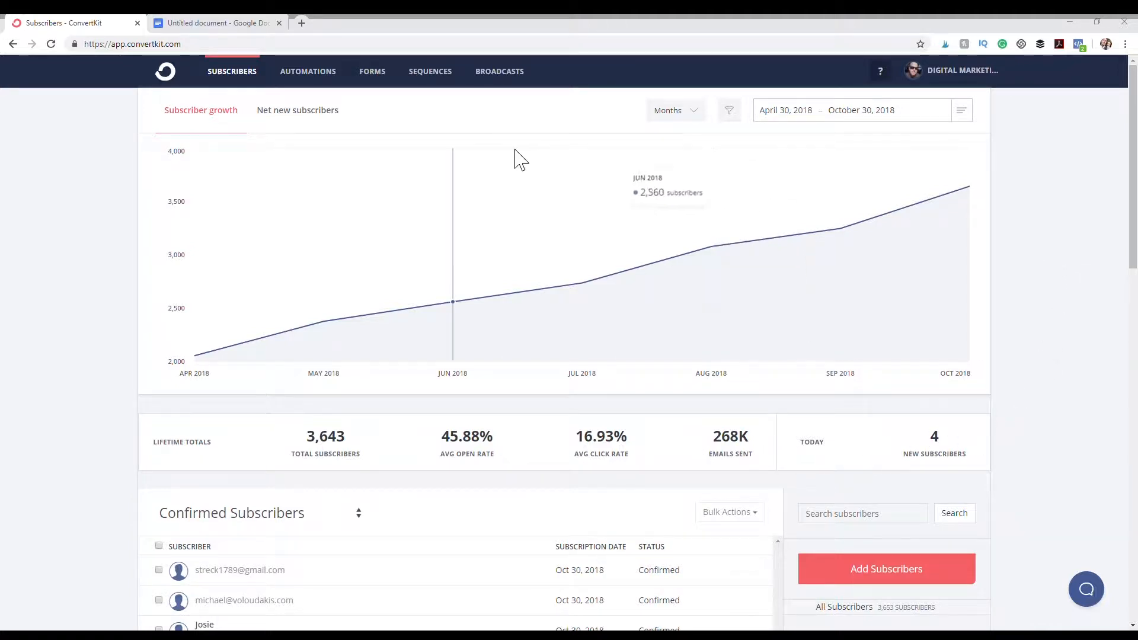
Create a new email sequence named "Test sequence"
{"action": "left_click", "coordinate": [428, 74]}
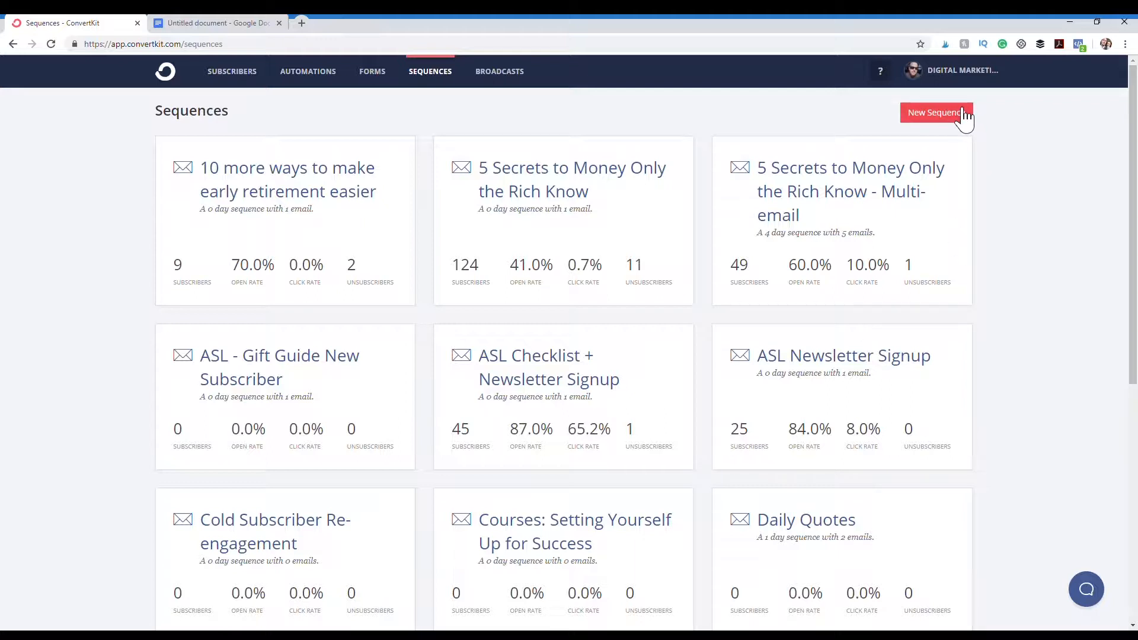
{"action": "left_click", "coordinate": [935, 117]}
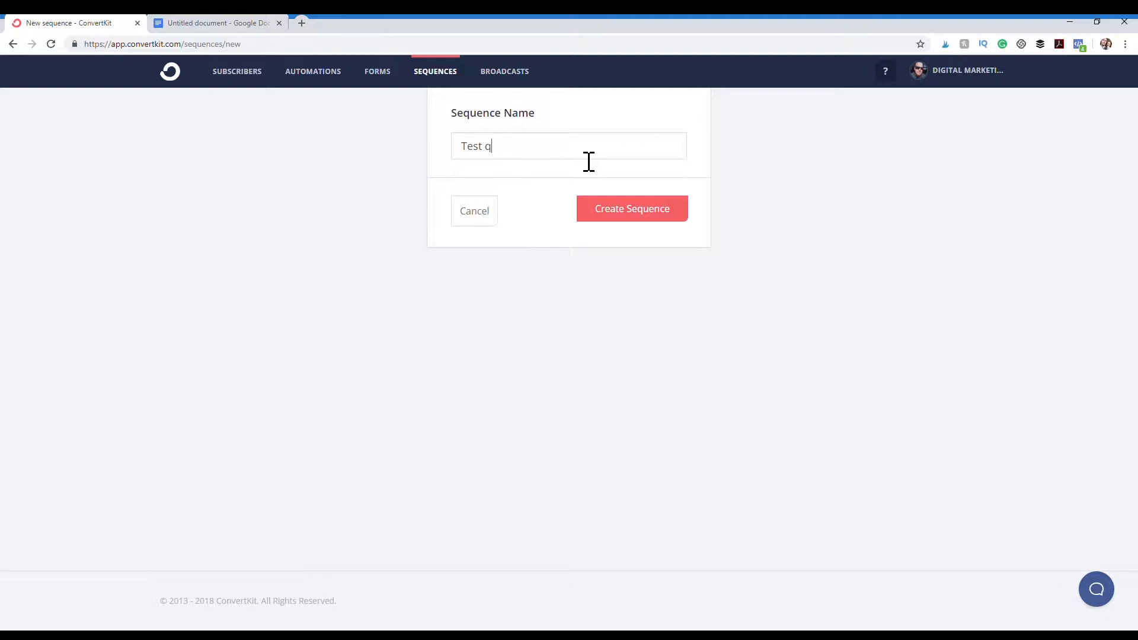
{"action": "type", "text": "Test sequence"}
{"action": "left_click", "coordinate": [673, 217]}
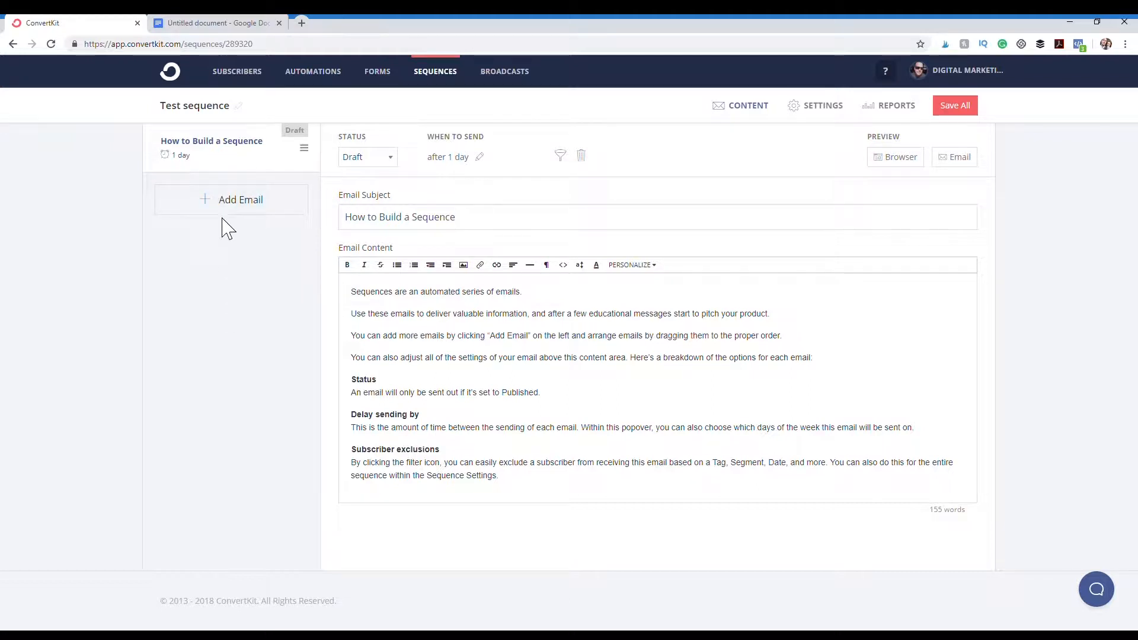
Add four more emails to the sequence after the default first email
{"action": "left_click", "coordinate": [293, 209]}
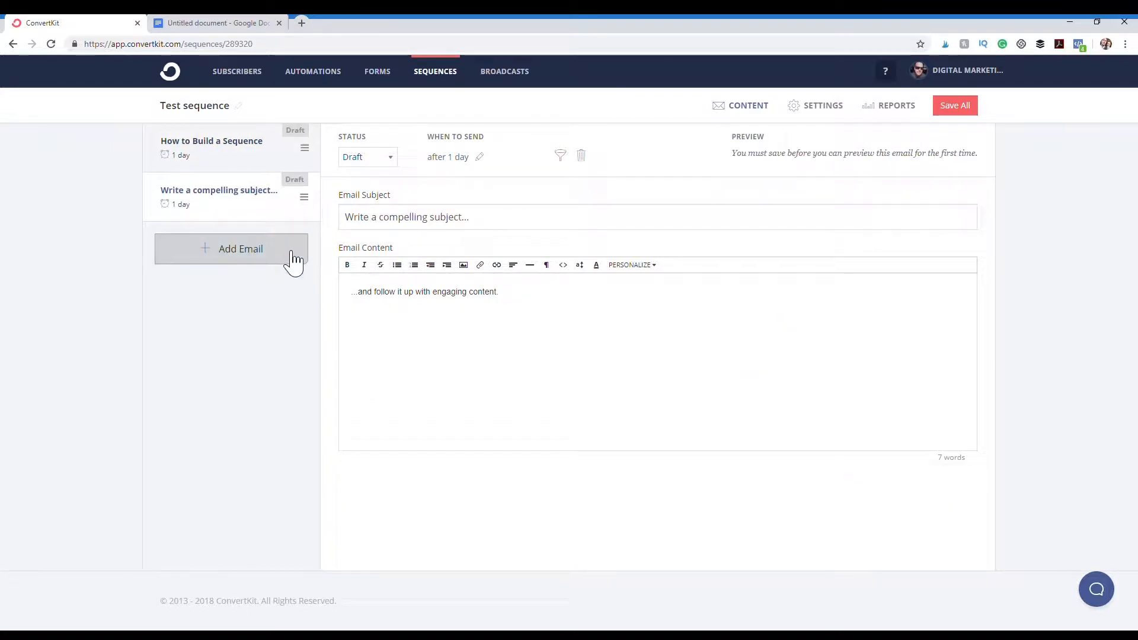
{"action": "left_click", "coordinate": [292, 256]}
{"action": "left_click", "coordinate": [292, 305]}
{"action": "left_click", "coordinate": [291, 354]}
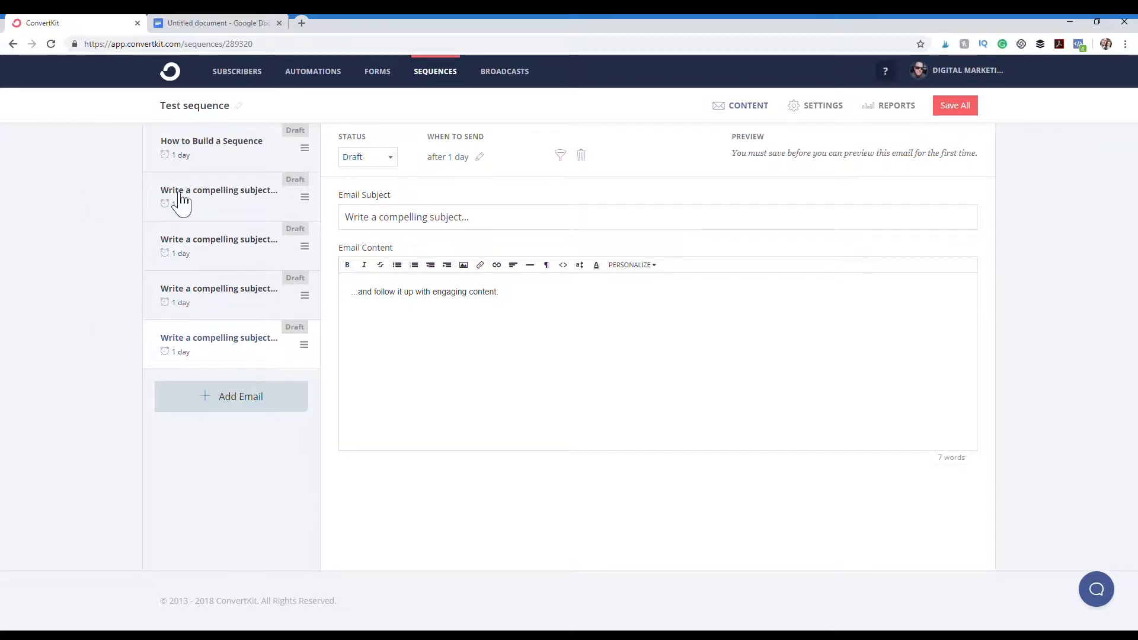
Set the "How to Build a Sequence" email to send 0 days after subscription
{"action": "left_click", "coordinate": [219, 159]}
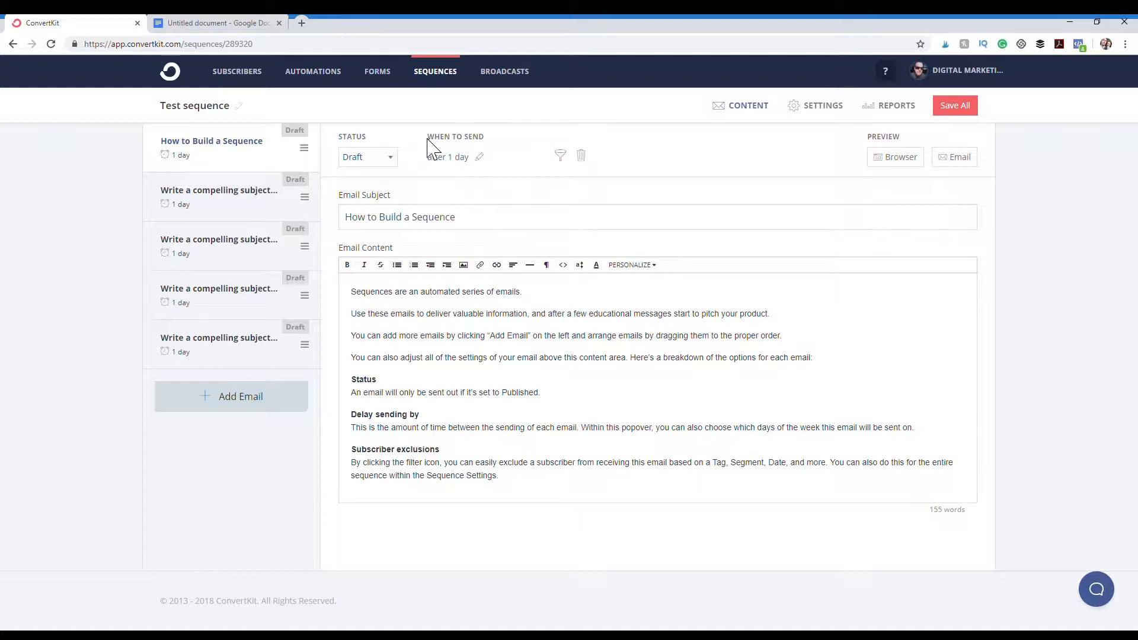
{"action": "left_click", "coordinate": [481, 160]}
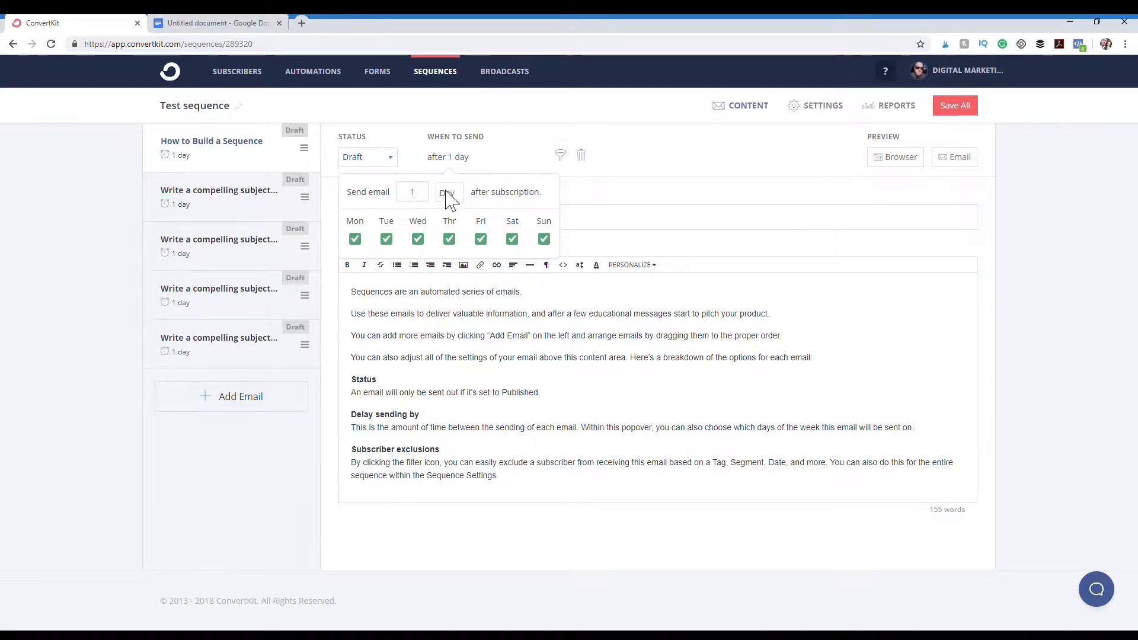
{"action": "double_click", "coordinate": [429, 199]}
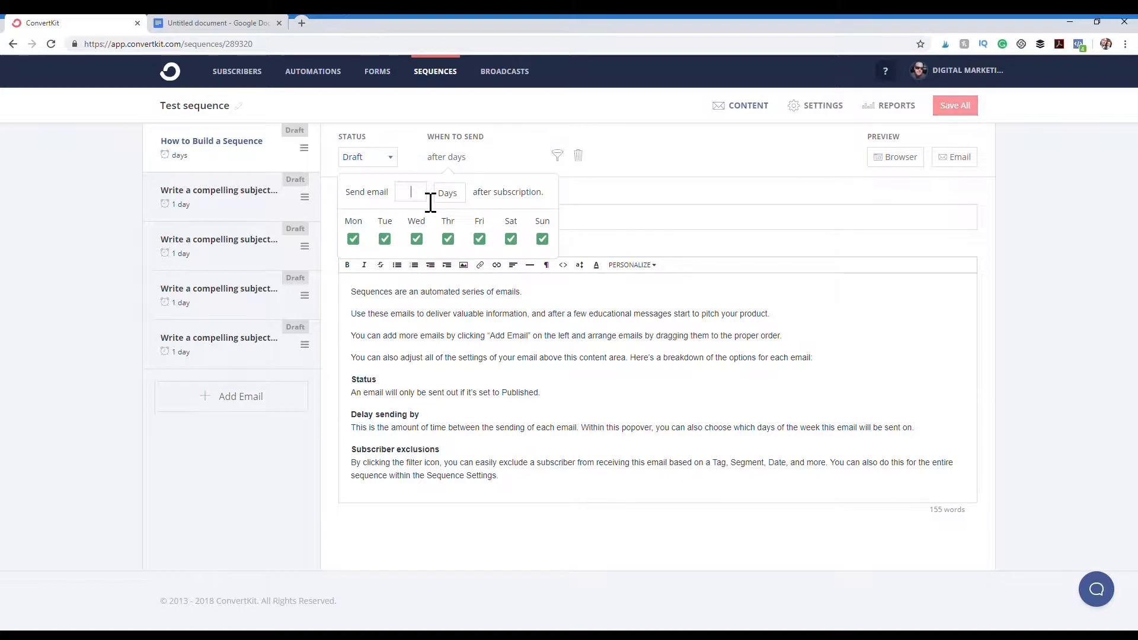
{"action": "type", "text": "0"}
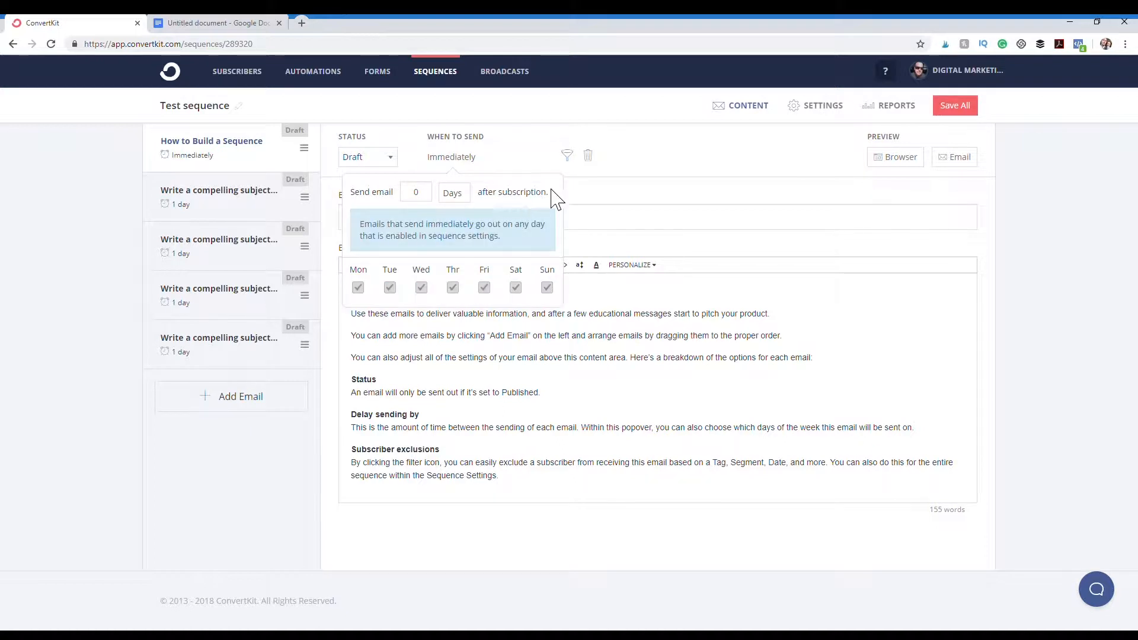
{"action": "left_click", "coordinate": [655, 152]}
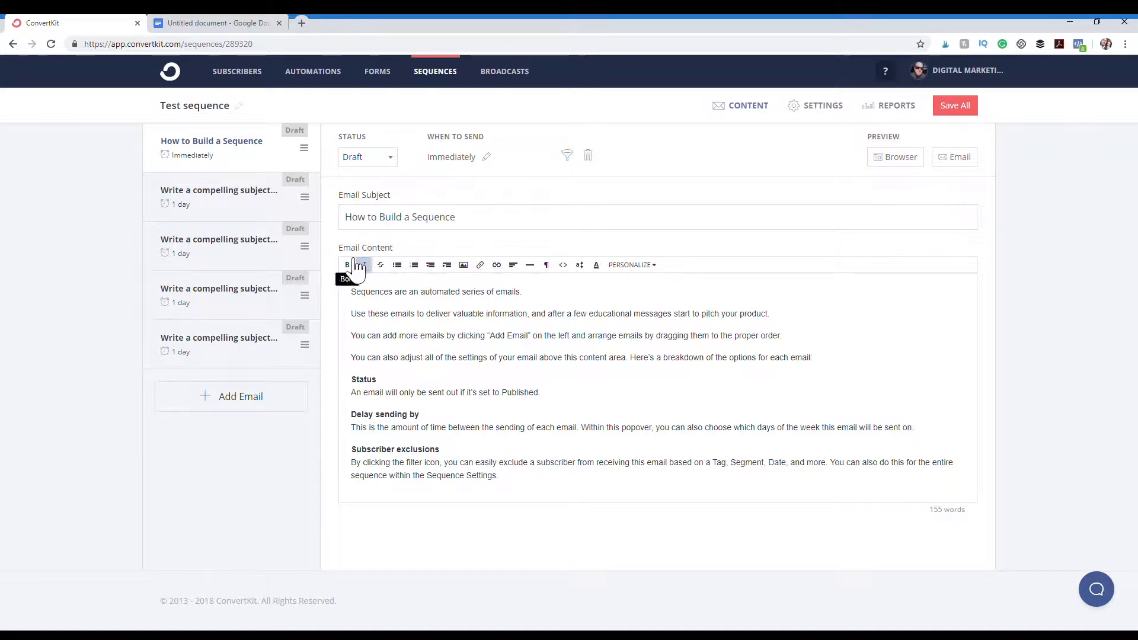
Try 4-day and 1-hour send delays on the second email and return it to 1 day after the last email
{"action": "left_click", "coordinate": [237, 207]}
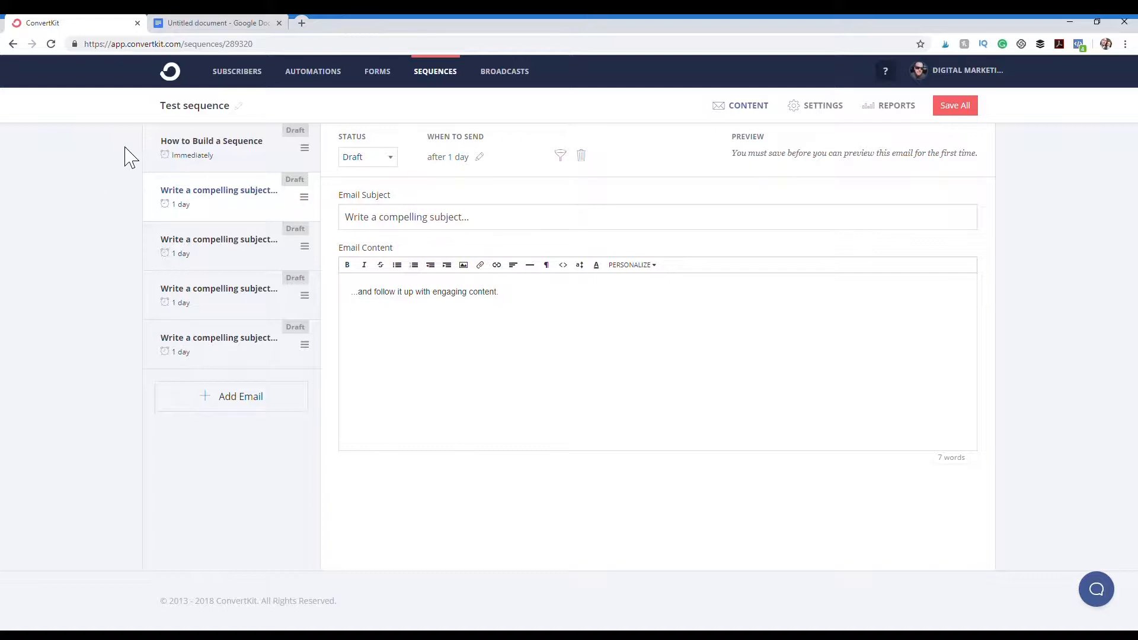
{"action": "left_click", "coordinate": [495, 160]}
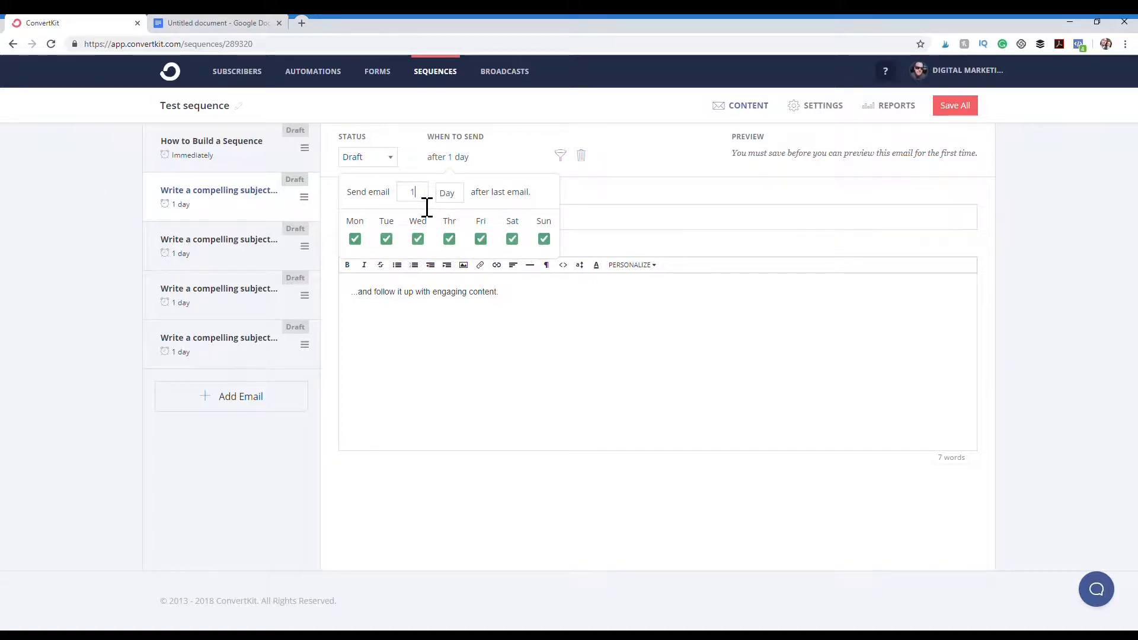
{"action": "key", "text": "BackSpace"}
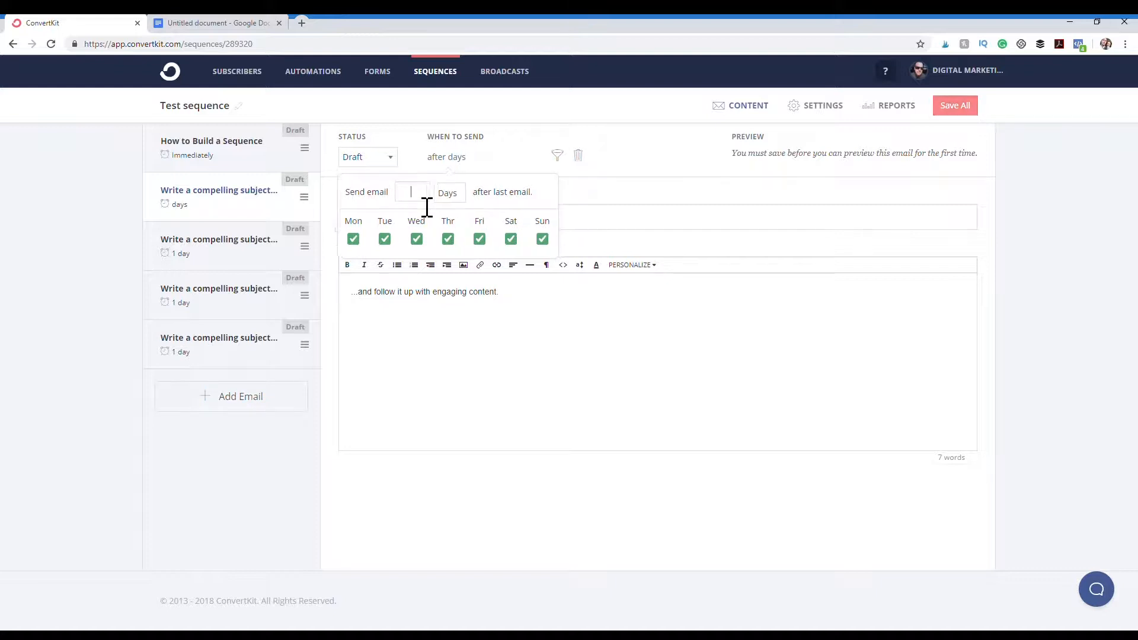
{"action": "type", "text": "4"}
{"action": "key", "text": "BackSpace"}
{"action": "type", "text": "1"}
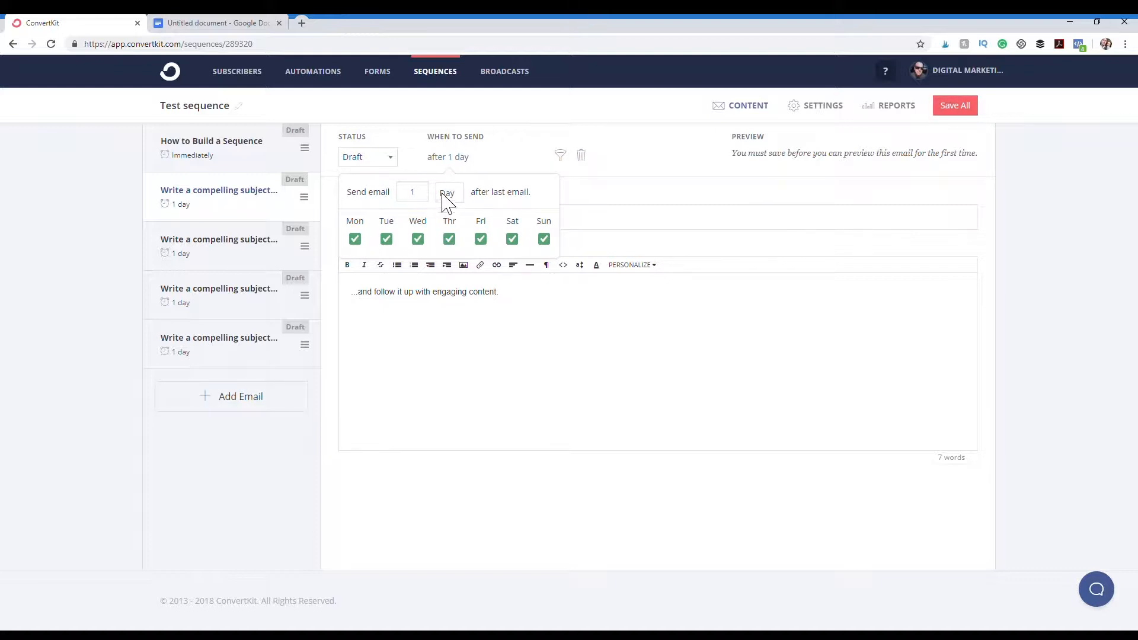
{"action": "left_click", "coordinate": [451, 233]}
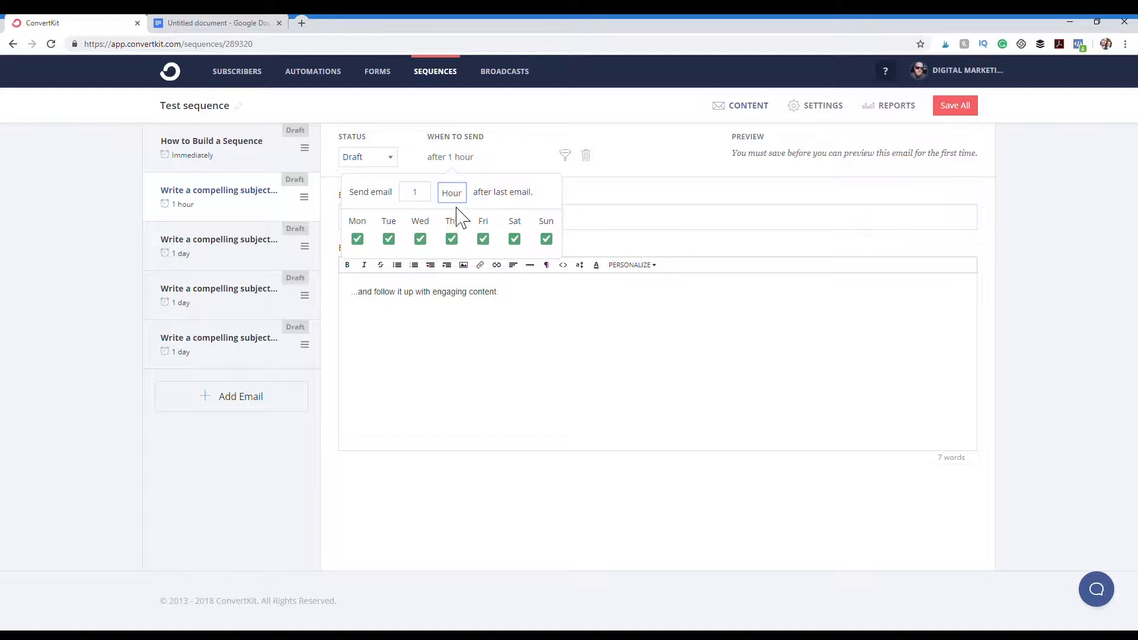
{"action": "left_click", "coordinate": [456, 208]}
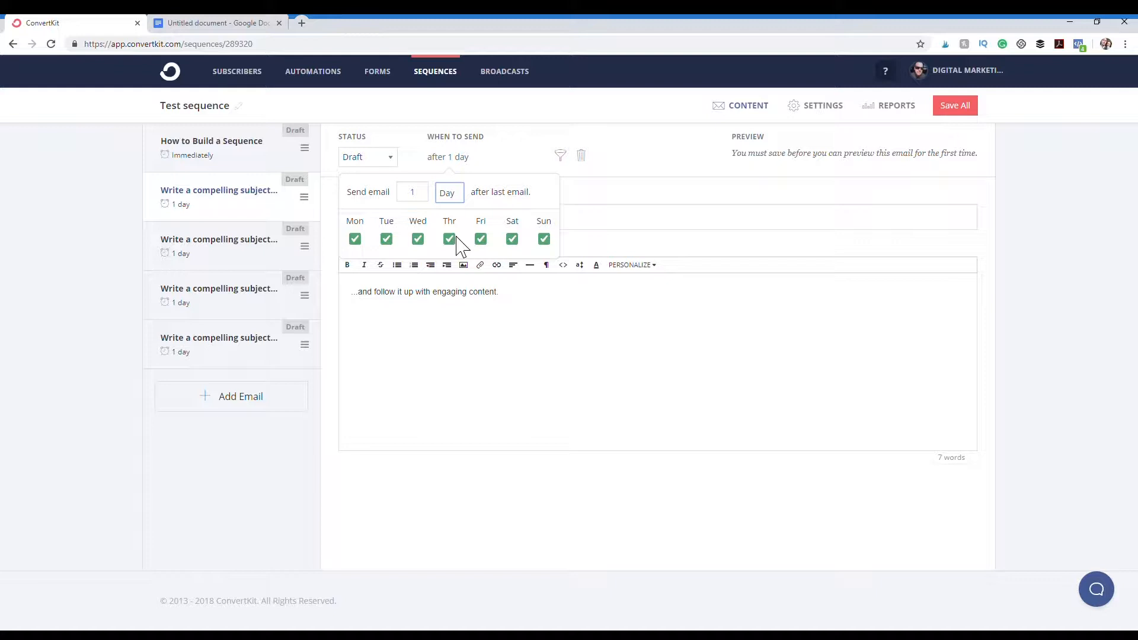
Try excluding Saturday and Sunday from the second email's sending days and re-enable both days
{"action": "left_click", "coordinate": [523, 239]}
{"action": "left_click", "coordinate": [524, 241]}
{"action": "left_click", "coordinate": [557, 247]}
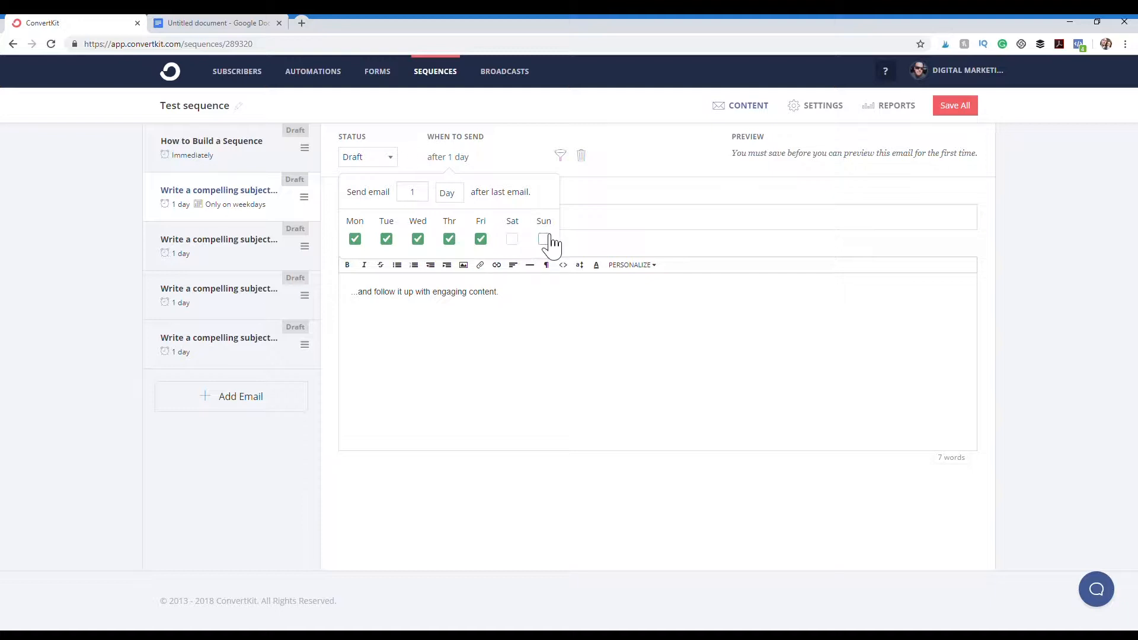
{"action": "left_click", "coordinate": [512, 239]}
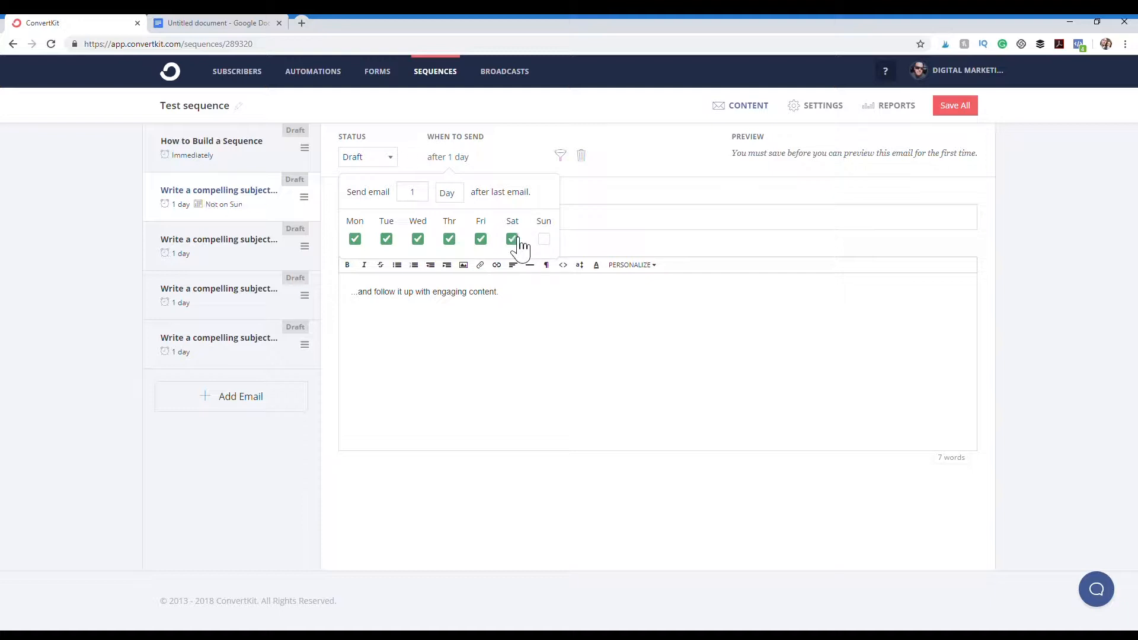
{"action": "left_click", "coordinate": [556, 241]}
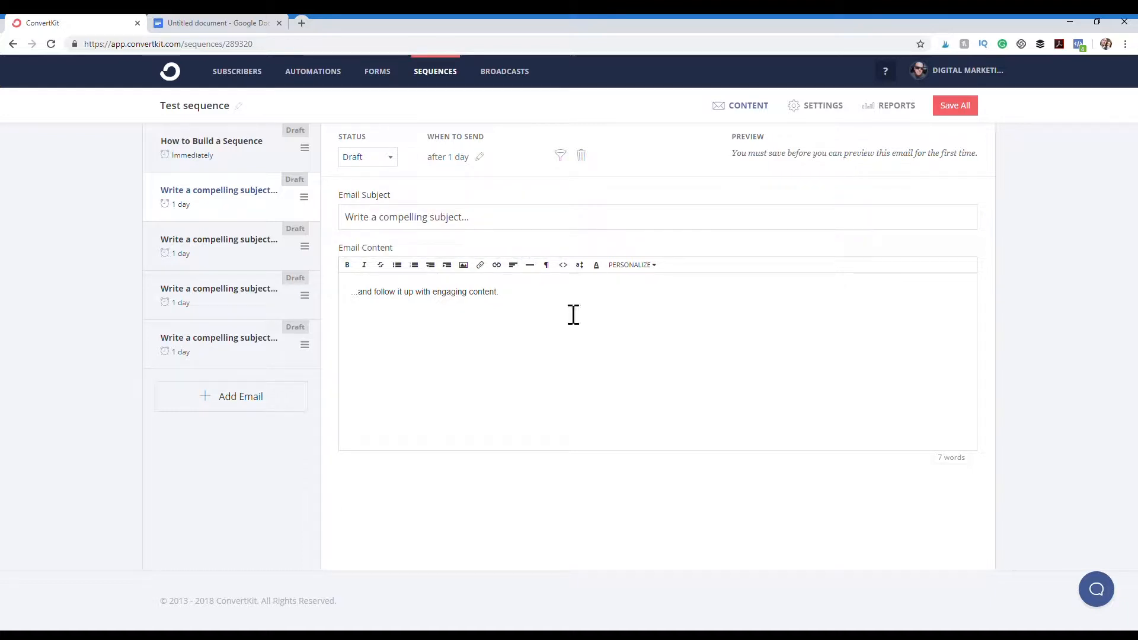
{"action": "left_click", "coordinate": [537, 305]}
Look through the emails in the sequence to check their send timing and content
{"action": "left_click", "coordinate": [234, 254]}
{"action": "left_click", "coordinate": [242, 309]}
{"action": "left_click", "coordinate": [236, 356]}
{"action": "left_click", "coordinate": [232, 153]}
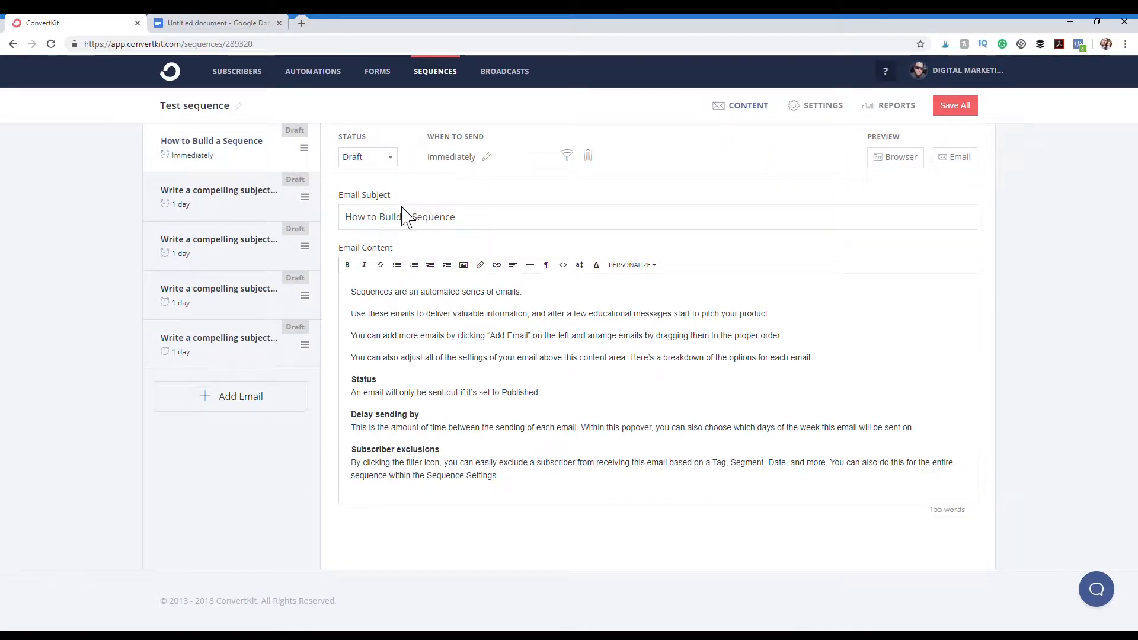
{"action": "left_click", "coordinate": [248, 212]}
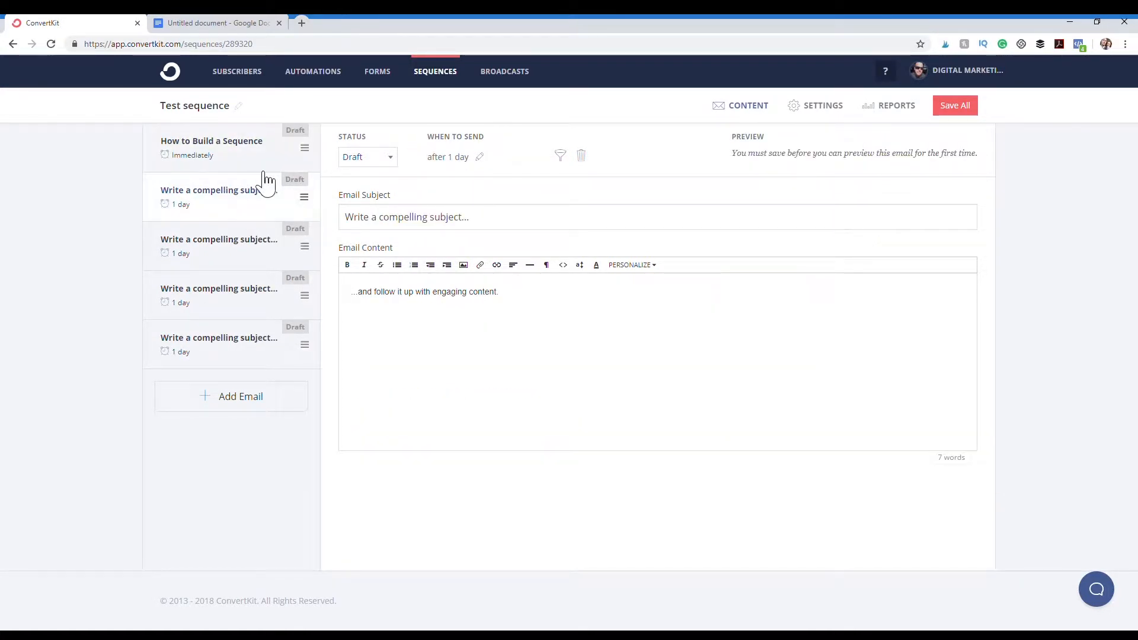
Insert the "Subscriber's name (with fallback)" personalization at the start of the first email's content and review its greeting lines
{"action": "left_click", "coordinate": [246, 158]}
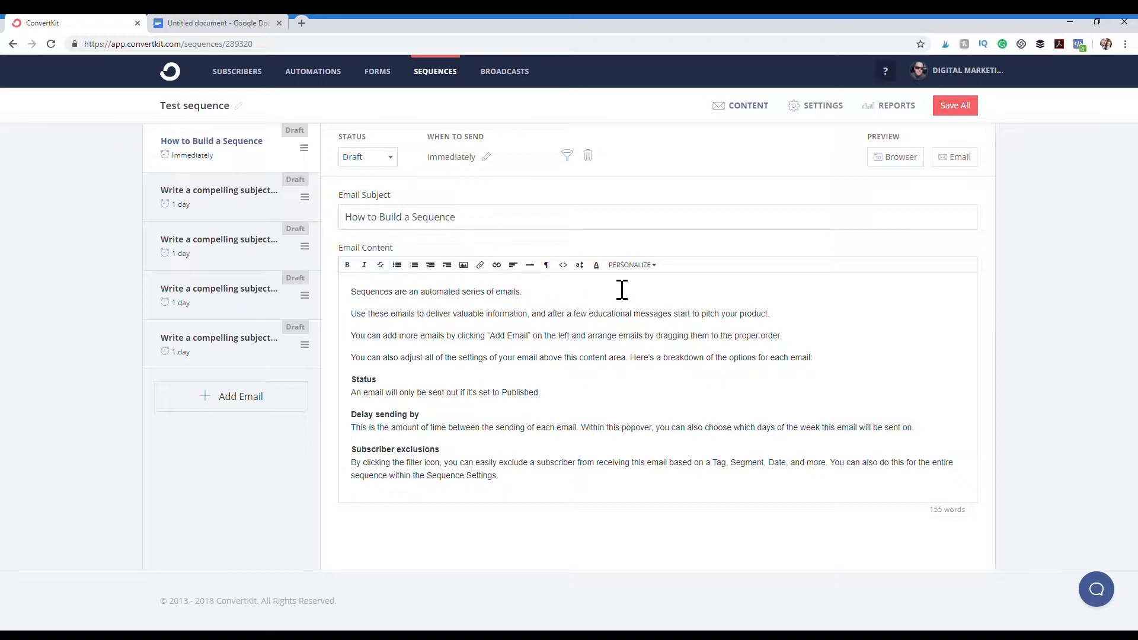
{"action": "left_click", "coordinate": [654, 268]}
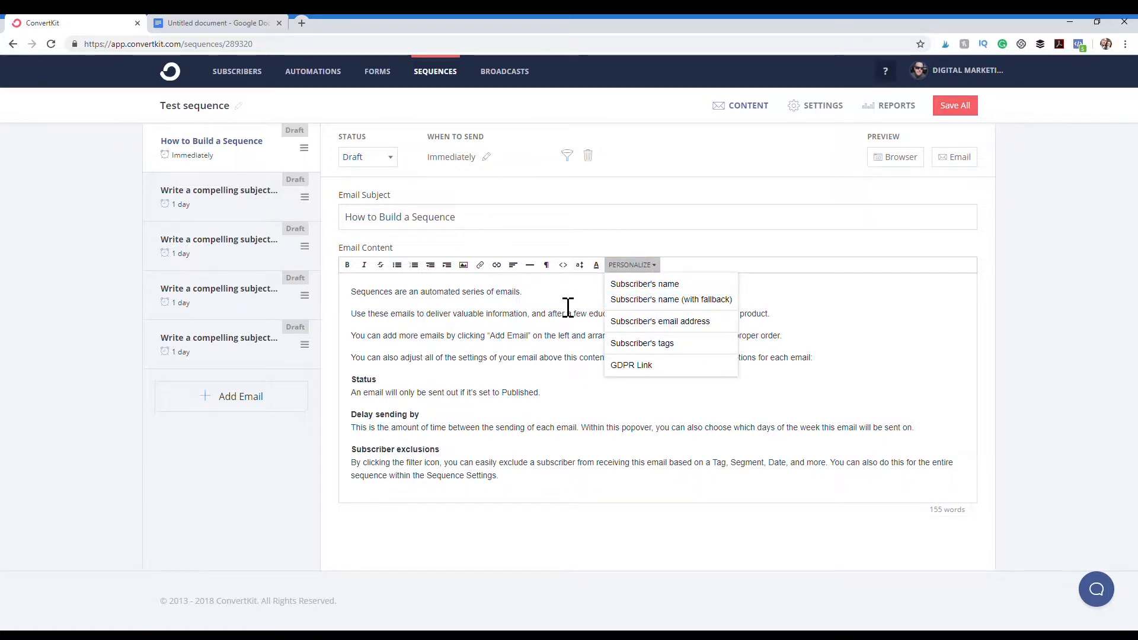
{"action": "left_click", "coordinate": [660, 304]}
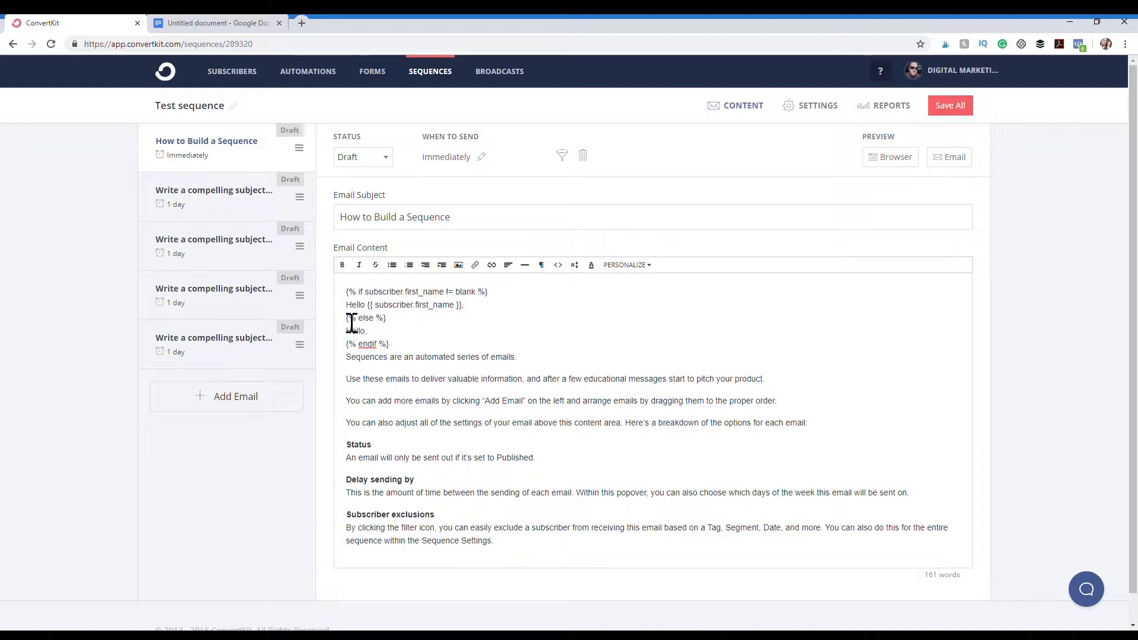
{"action": "double_click", "coordinate": [357, 304]}
{"action": "double_click", "coordinate": [357, 331]}
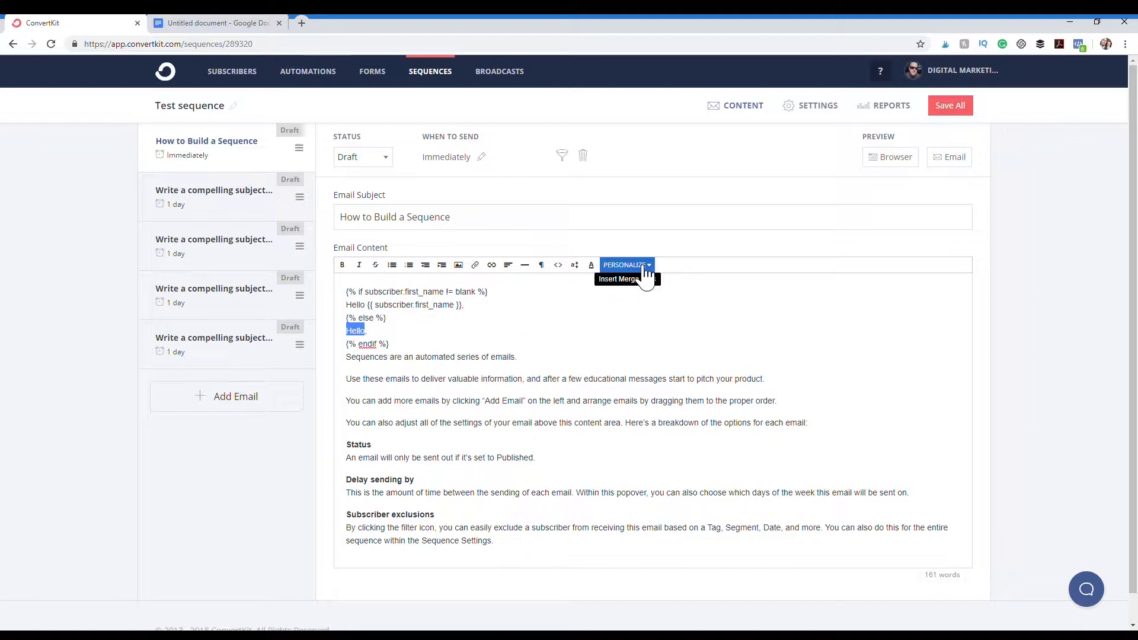
{"action": "left_click", "coordinate": [493, 295]}
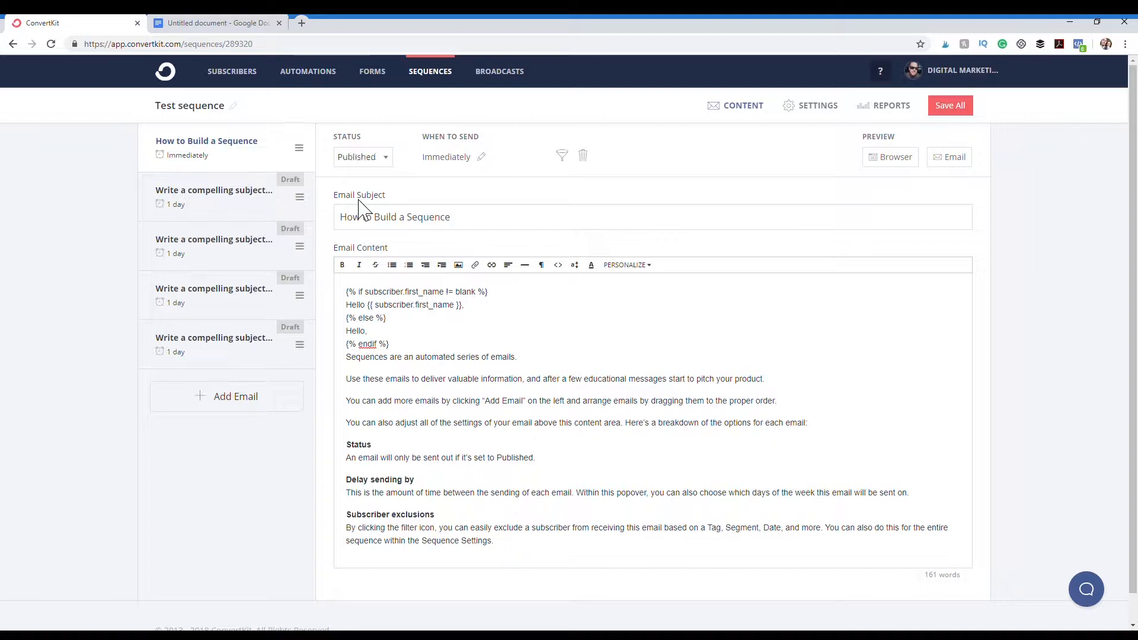
Set the status of the second and third emails to Published
{"action": "left_click", "coordinate": [252, 199]}
{"action": "left_click", "coordinate": [356, 157]}
{"action": "left_click", "coordinate": [353, 199]}
{"action": "left_click", "coordinate": [272, 253]}
{"action": "left_click", "coordinate": [363, 161]}
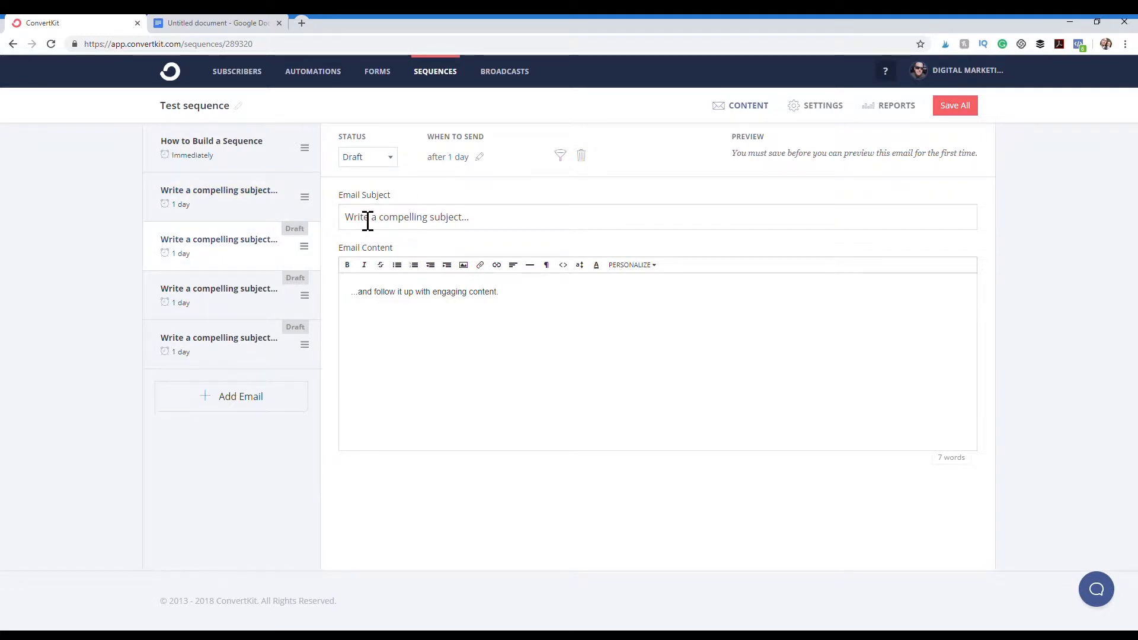
{"action": "left_click", "coordinate": [364, 203]}
Try a subscriber exclusion filter on the third email using "Subscribed to" with Tags, and close it without adding a filter
{"action": "left_click", "coordinate": [565, 155]}
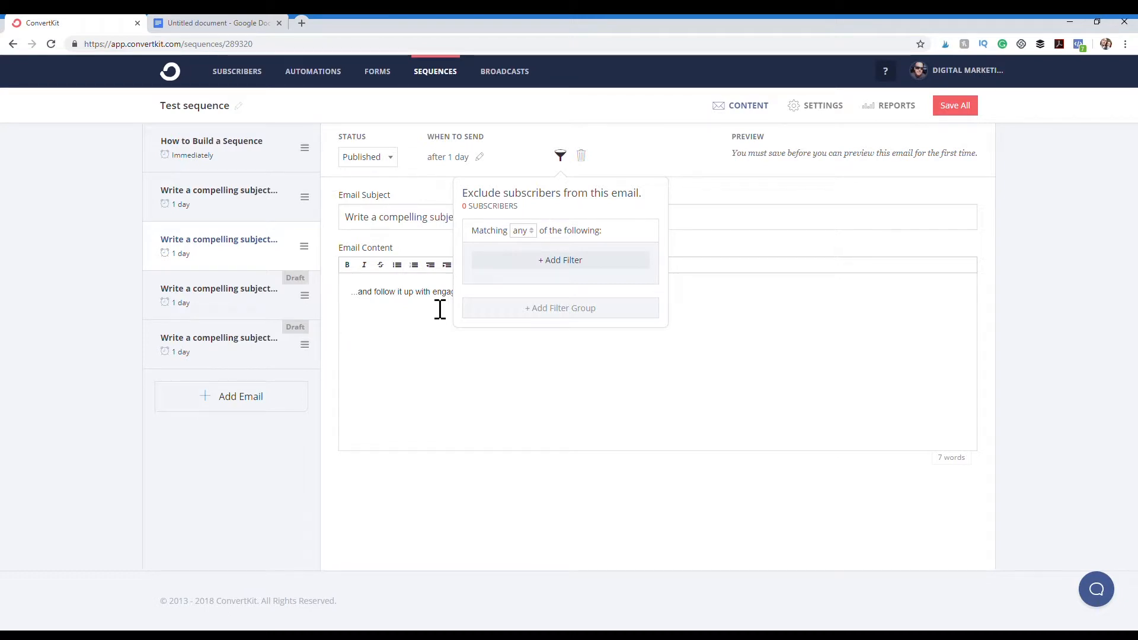
{"action": "left_click", "coordinate": [614, 261]}
{"action": "left_click", "coordinate": [574, 279]}
{"action": "left_click", "coordinate": [573, 284]}
{"action": "left_click", "coordinate": [554, 308]}
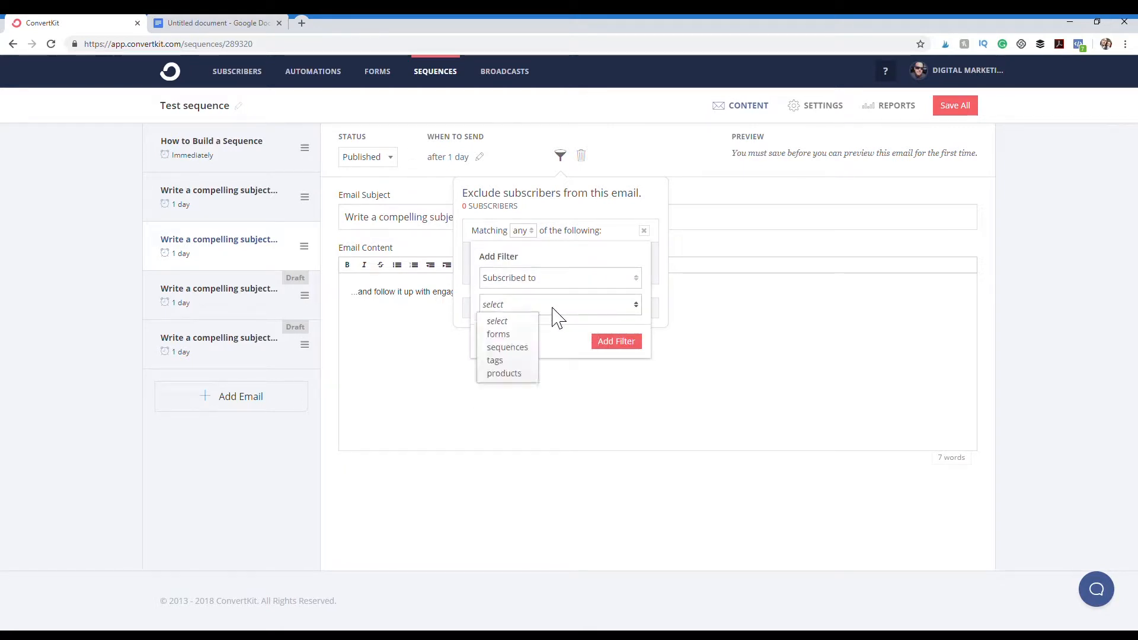
{"action": "left_click", "coordinate": [516, 363]}
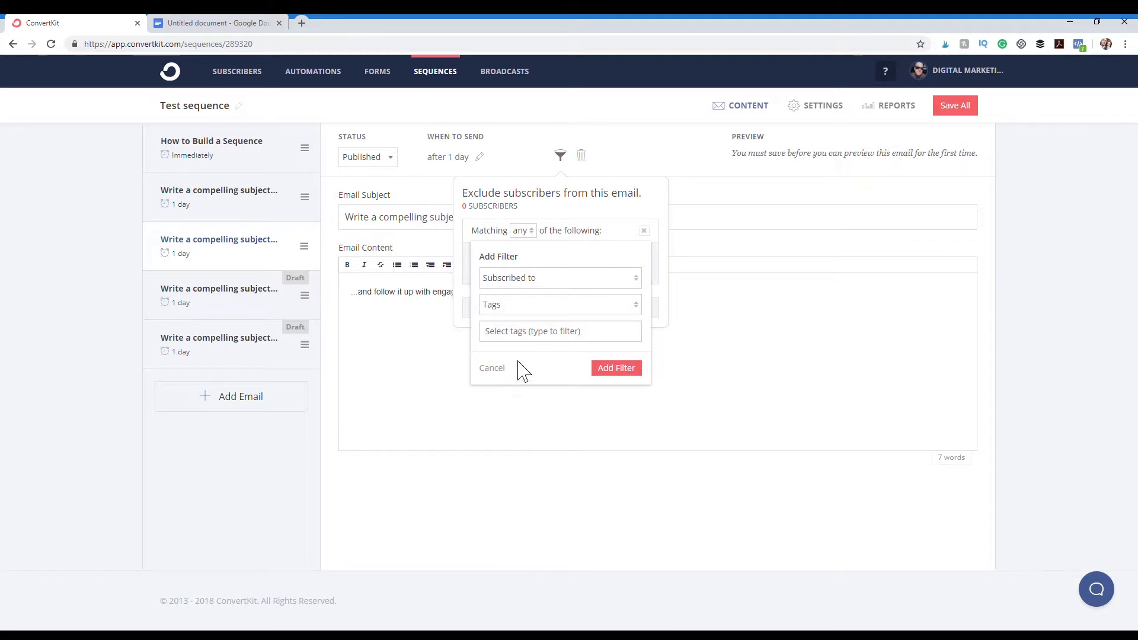
{"action": "left_click", "coordinate": [568, 337]}
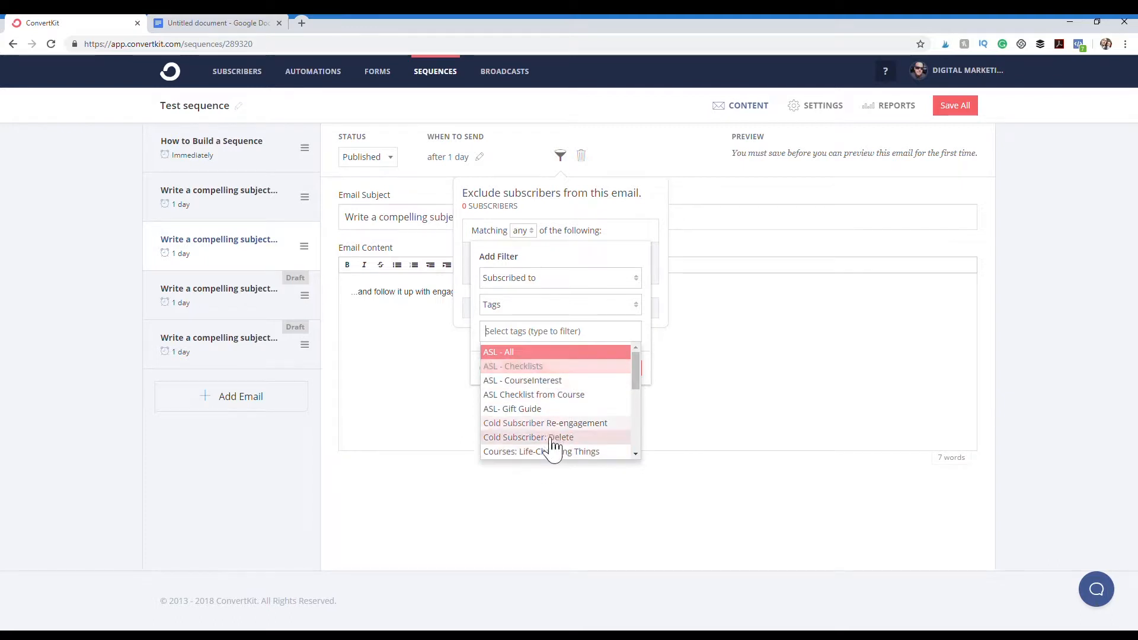
{"action": "left_click", "coordinate": [567, 306]}
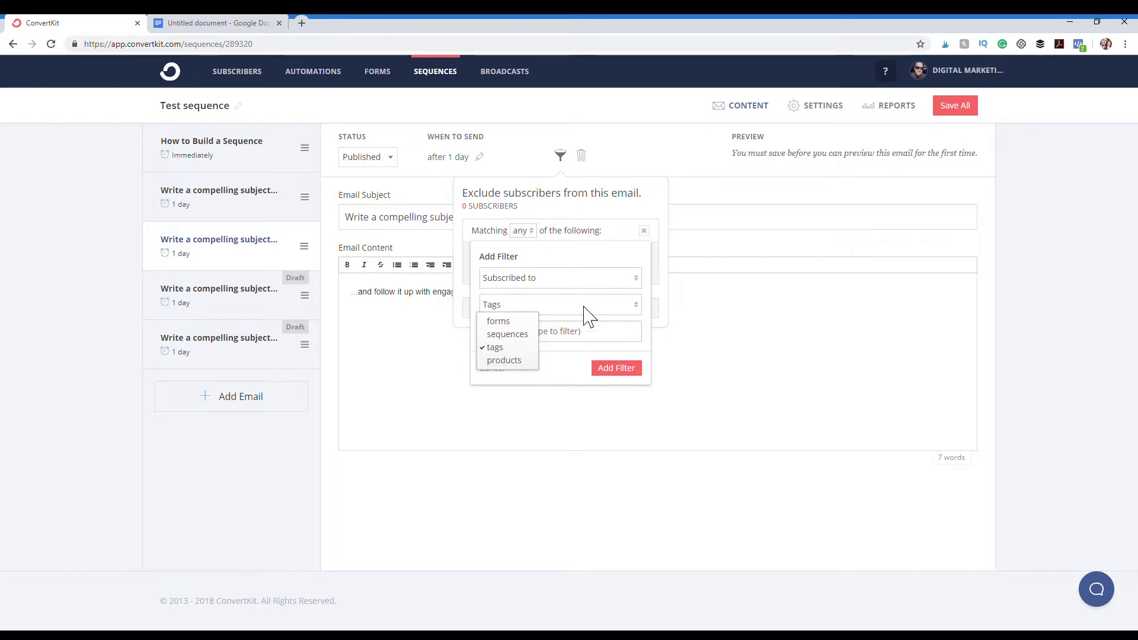
{"action": "left_click", "coordinate": [620, 343]}
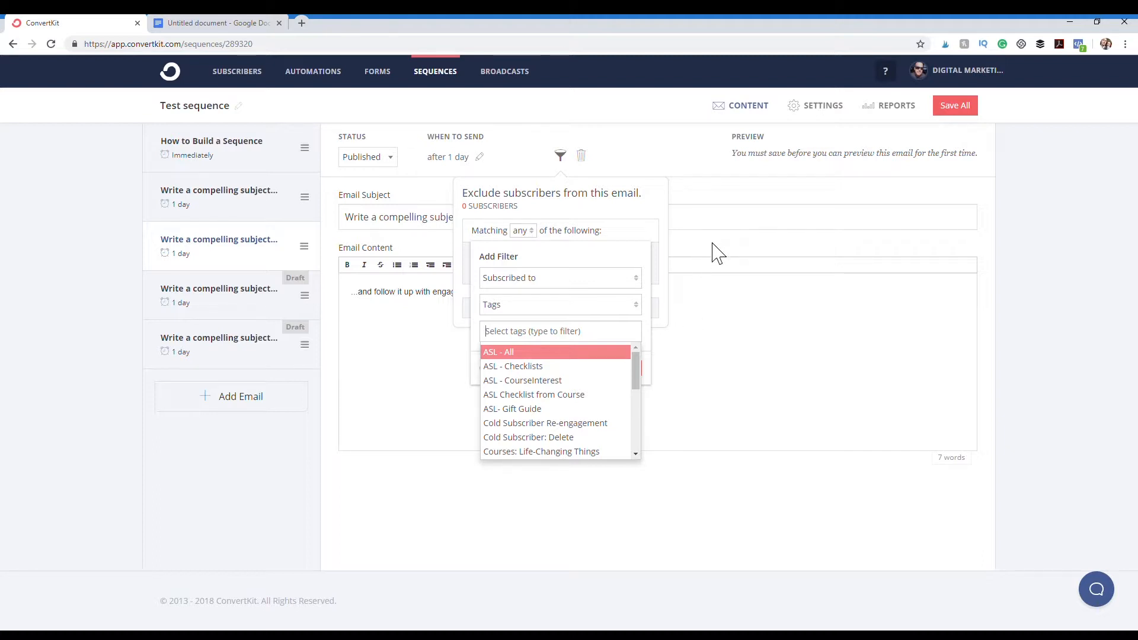
{"action": "left_click", "coordinate": [717, 254]}
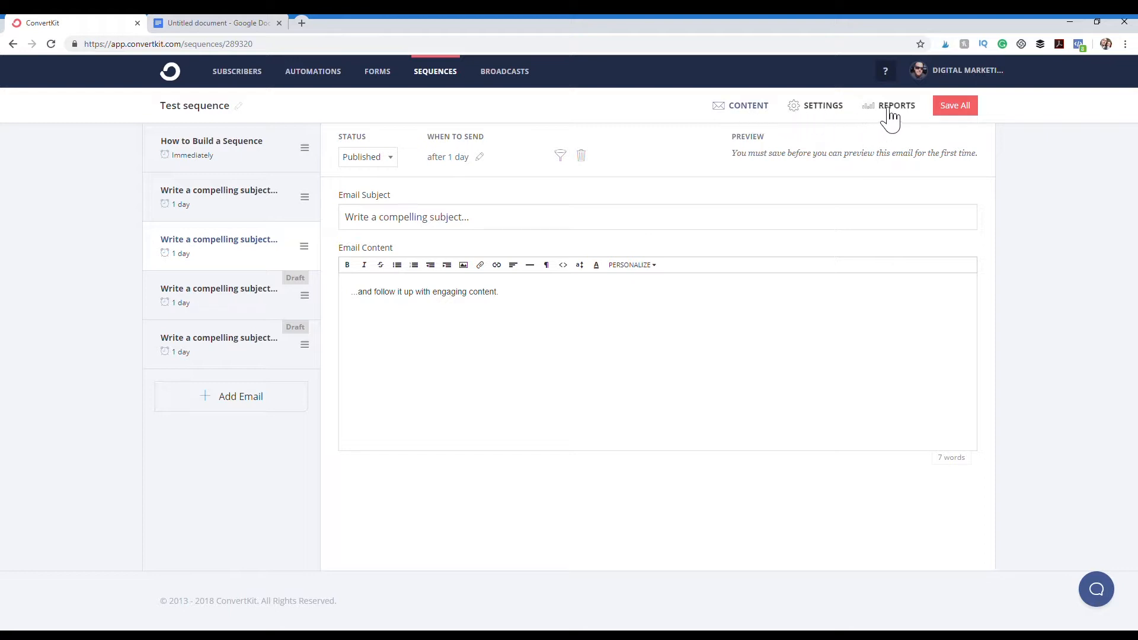
Save all changes to the sequence
{"action": "left_click", "coordinate": [974, 111]}
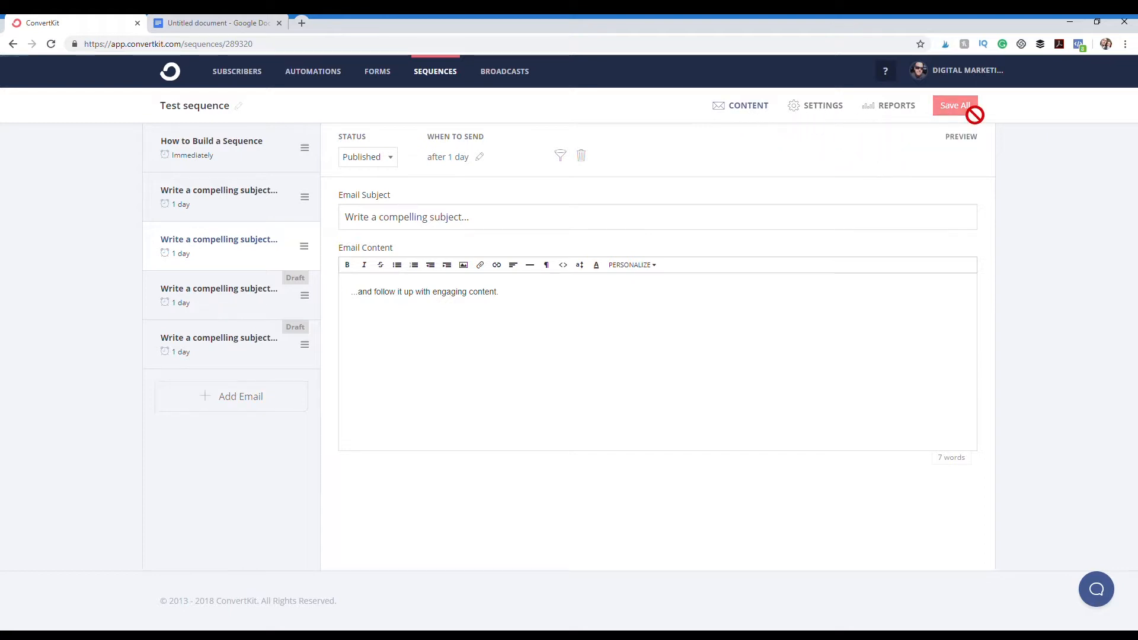
Examine the sequence's settings for send days, send time, email template, subscriber exclusions and duplication, and open its email performance reports
{"action": "left_click", "coordinate": [818, 114]}
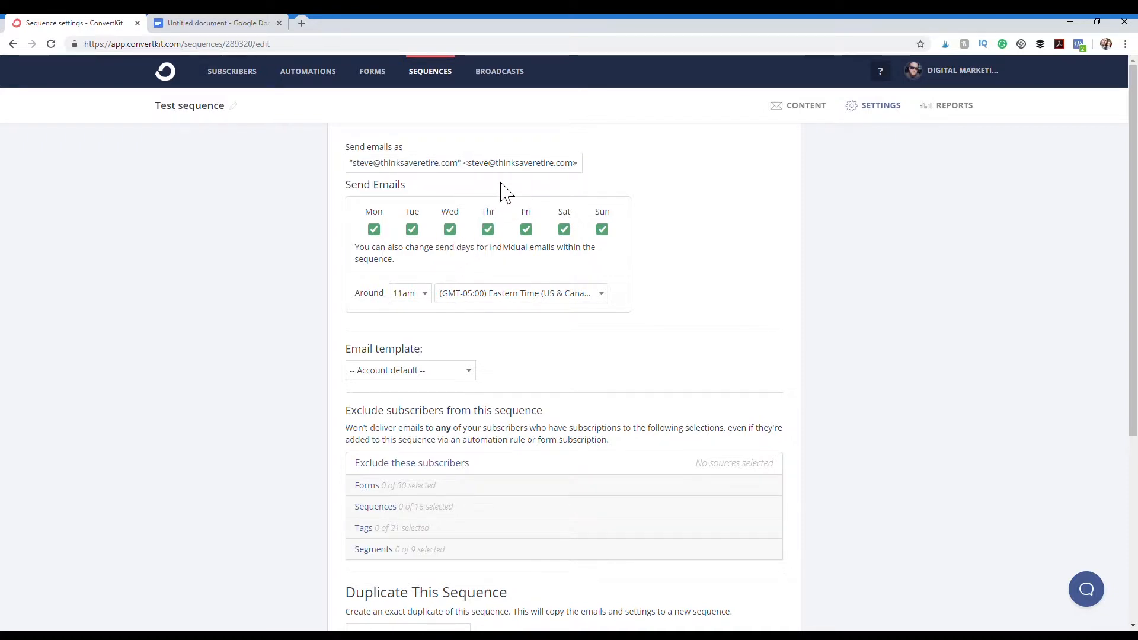
{"action": "scroll", "coordinate": [669, 211], "scroll_direction": "down", "scroll_amount": 2}
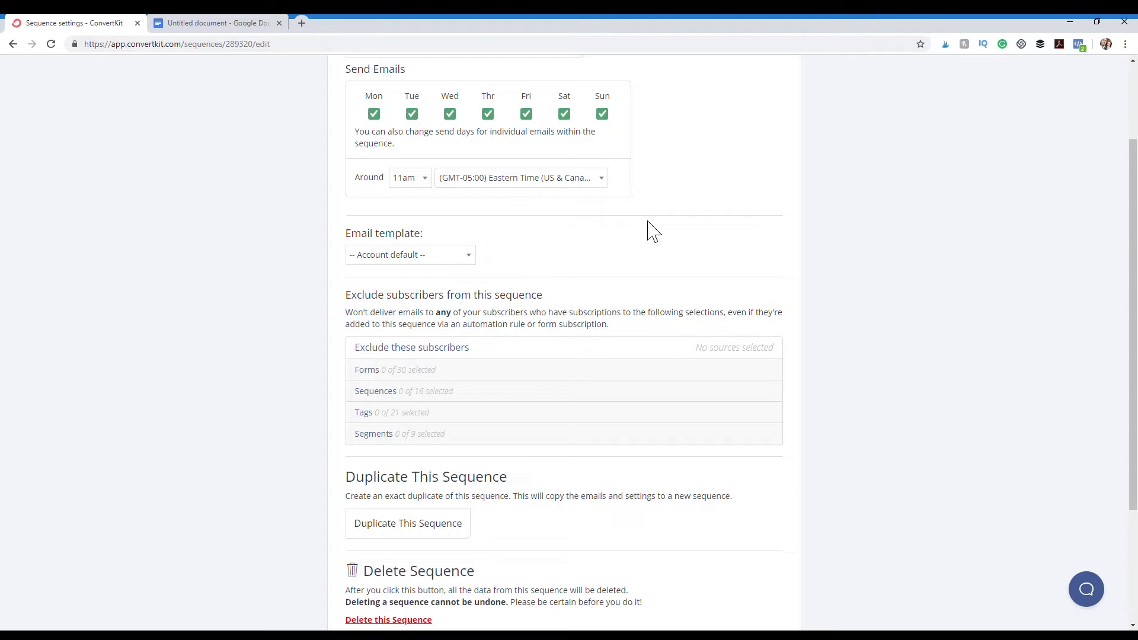
{"action": "scroll", "coordinate": [619, 334], "scroll_direction": "down", "scroll_amount": 1}
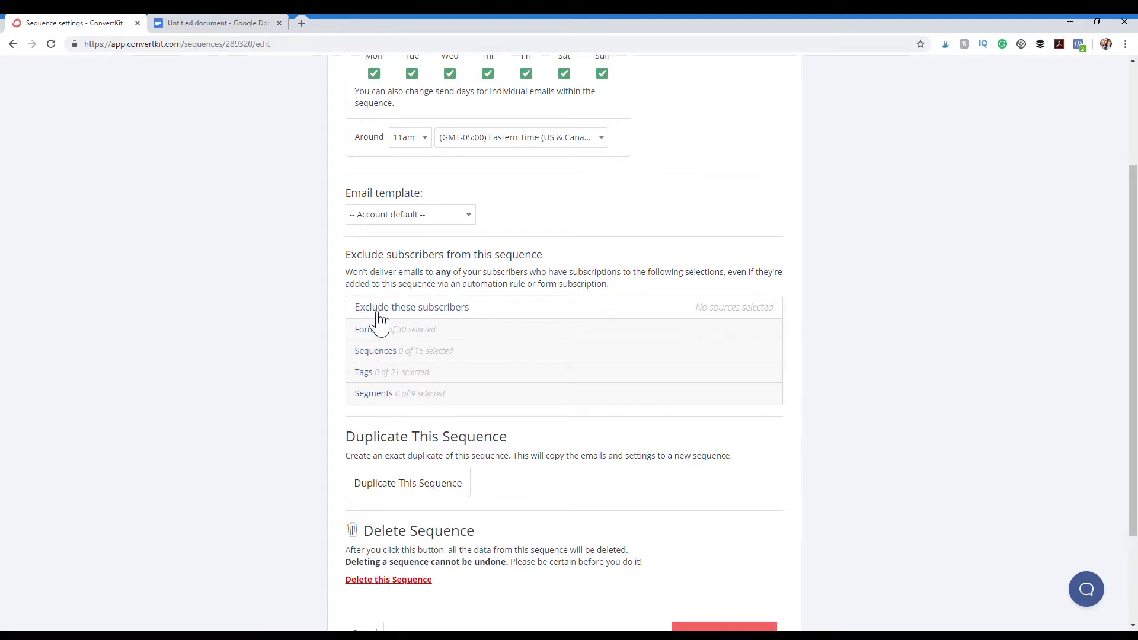
{"action": "scroll", "coordinate": [399, 382], "scroll_direction": "up", "scroll_amount": 1}
{"action": "scroll", "coordinate": [394, 391], "scroll_direction": "down", "scroll_amount": 3}
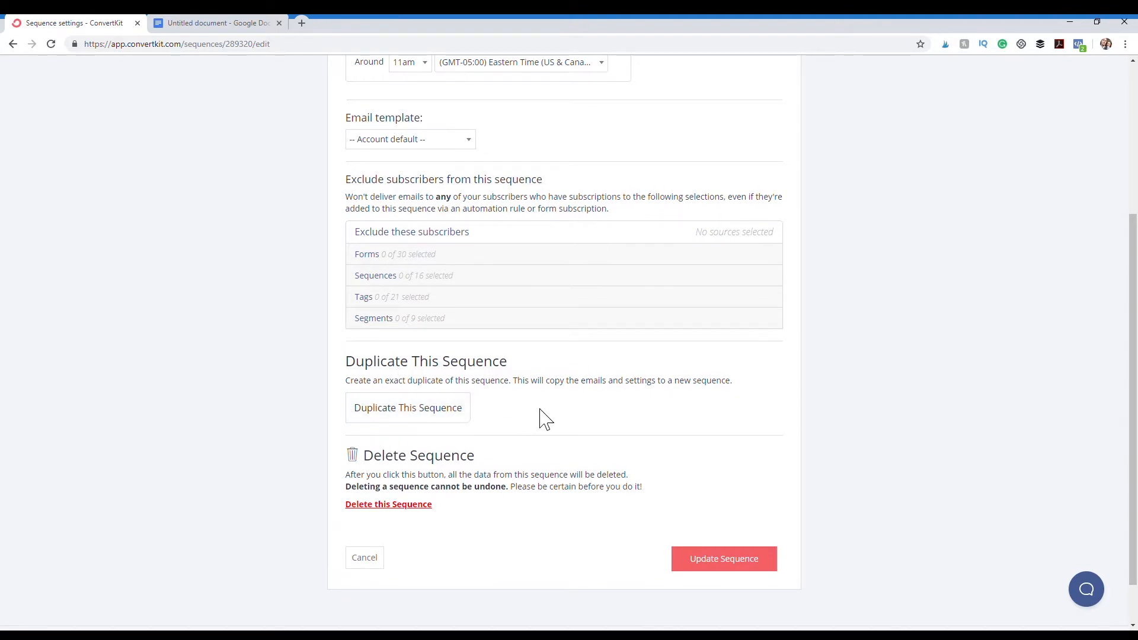
{"action": "scroll", "coordinate": [629, 443], "scroll_direction": "down", "scroll_amount": 1}
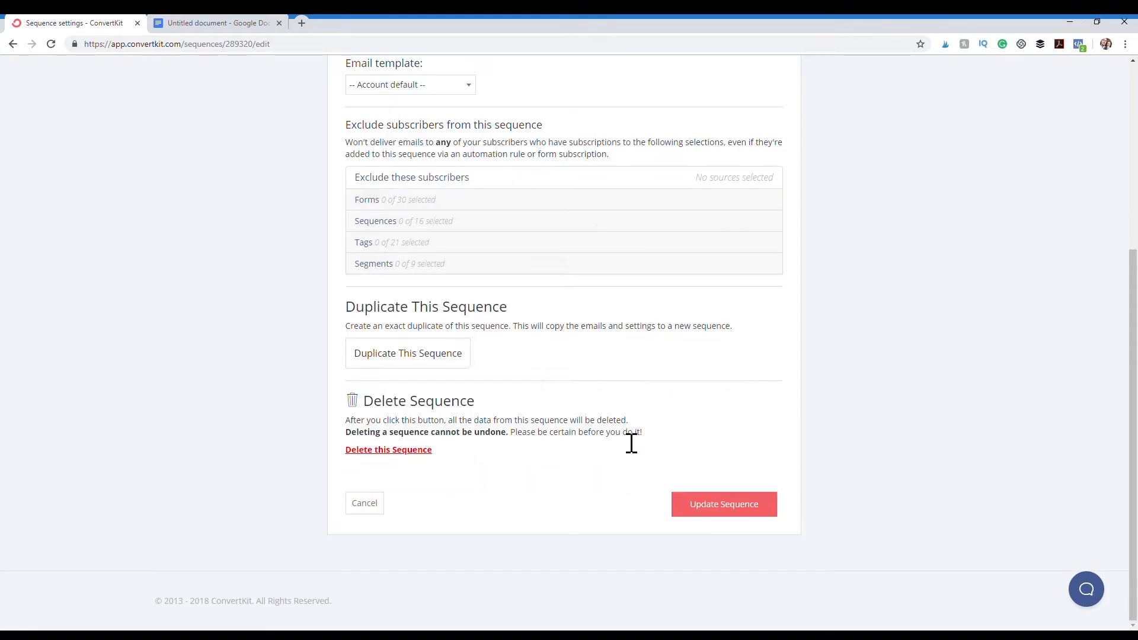
{"action": "scroll", "coordinate": [630, 445], "scroll_direction": "up", "scroll_amount": 5}
{"action": "left_click", "coordinate": [956, 107]}
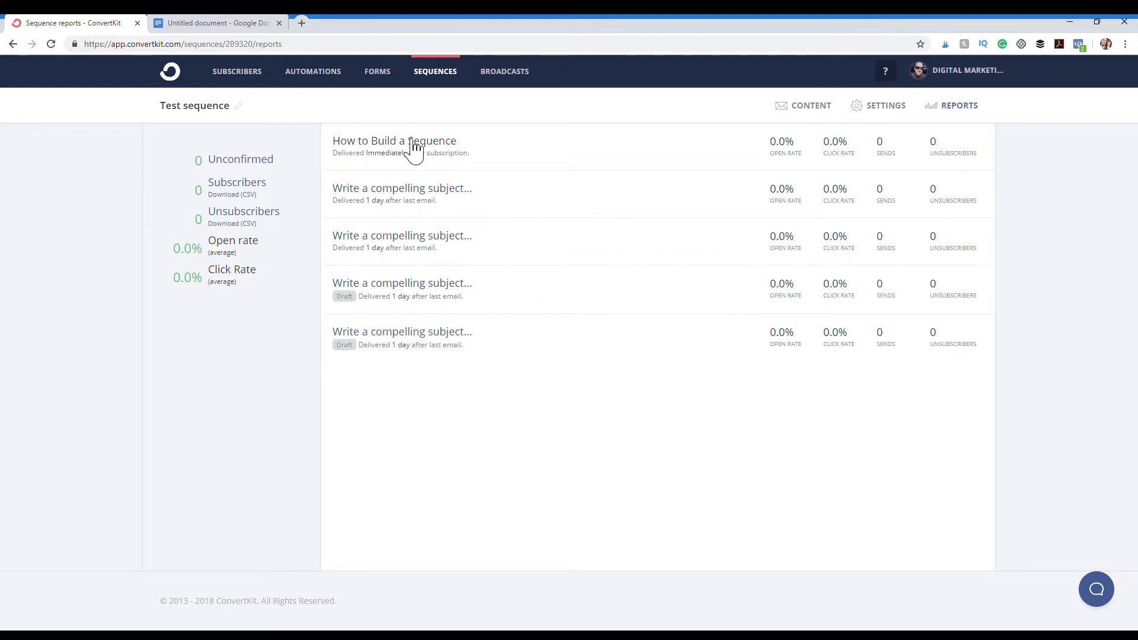
Start a new automation rule with the action "Subscribe to a sequence" set to "Test sequence"
{"action": "left_click", "coordinate": [308, 74]}
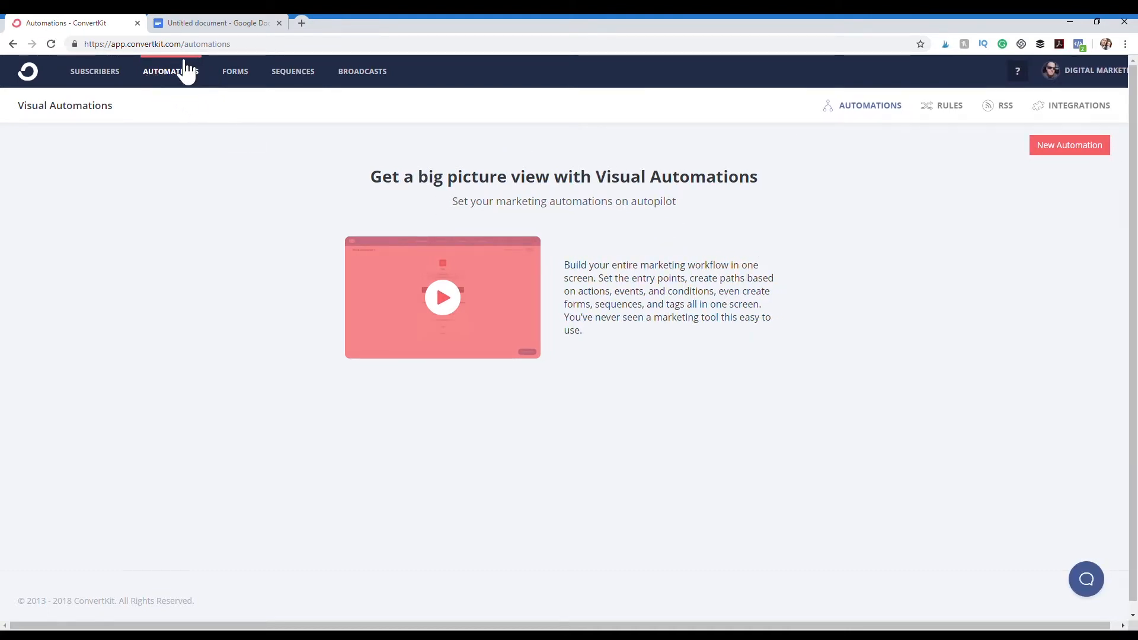
{"action": "left_click", "coordinate": [957, 110]}
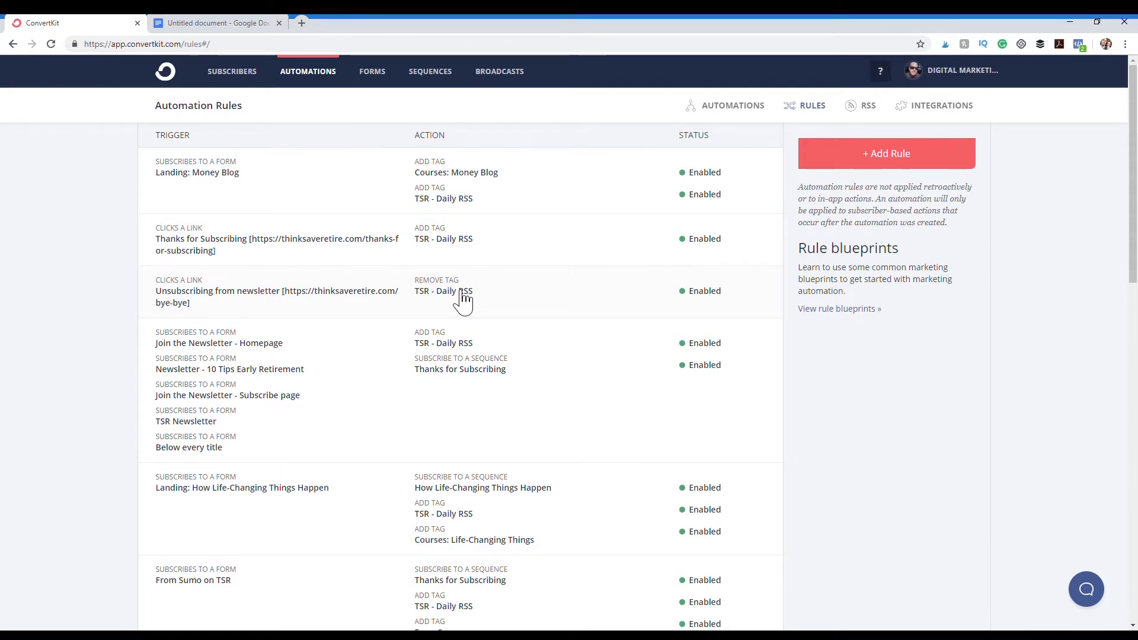
{"action": "left_click", "coordinate": [950, 161]}
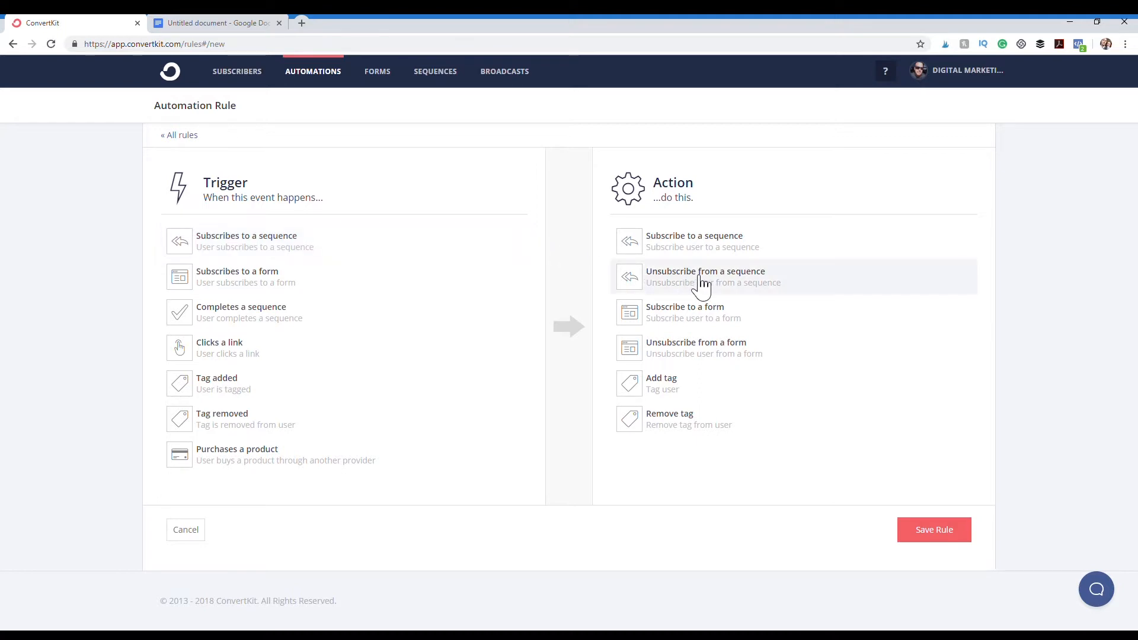
{"action": "left_click", "coordinate": [730, 253]}
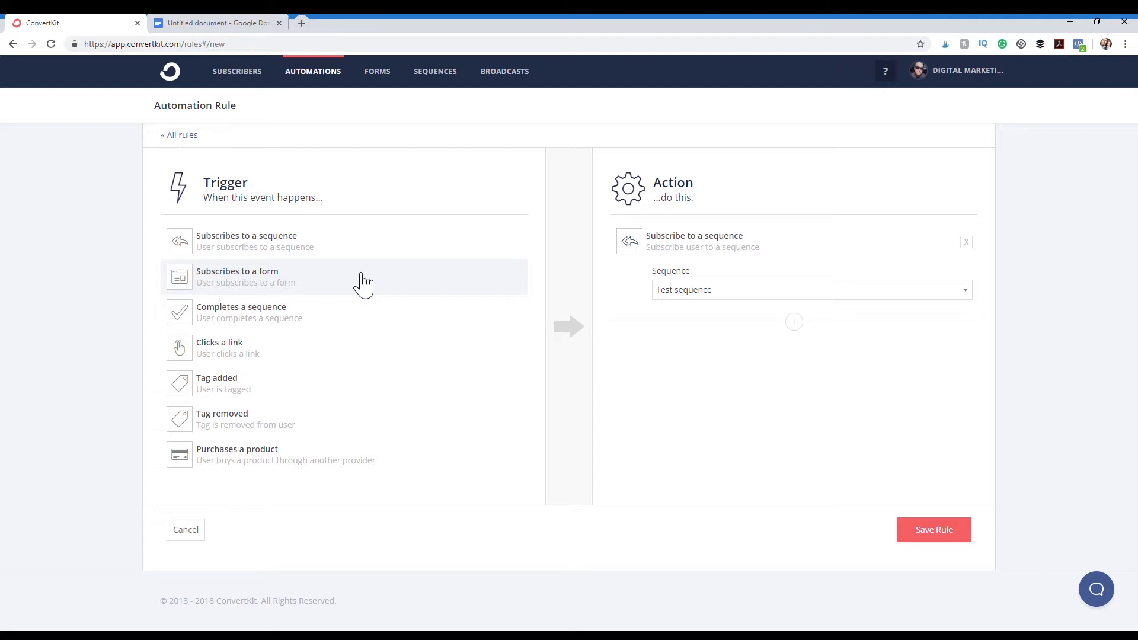
Try "Subscribes to a form" as the rule's trigger and remove it without choosing a form
{"action": "left_click", "coordinate": [325, 289]}
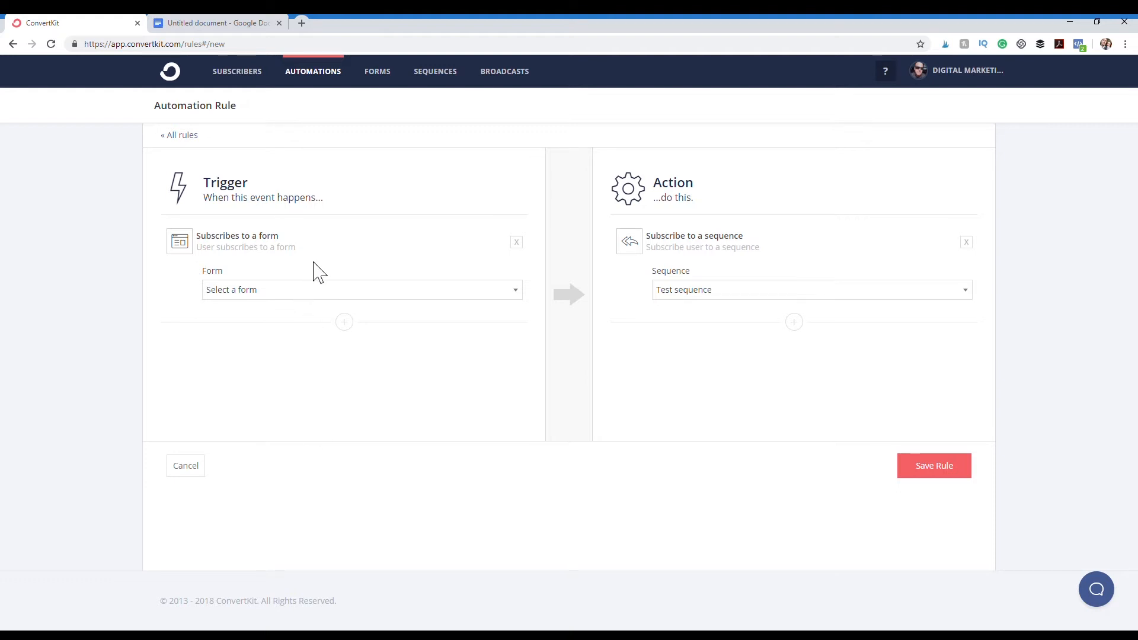
{"action": "left_click", "coordinate": [518, 244]}
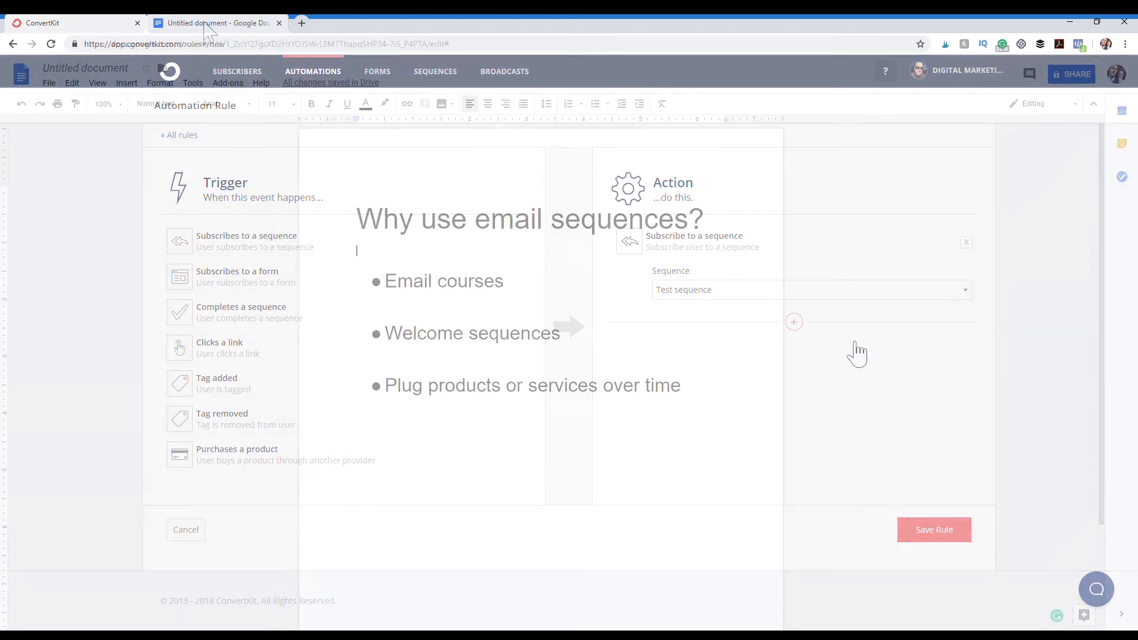
Switch to the Google Docs document listing the reasons to use email sequences
{"action": "left_click", "coordinate": [208, 23]}
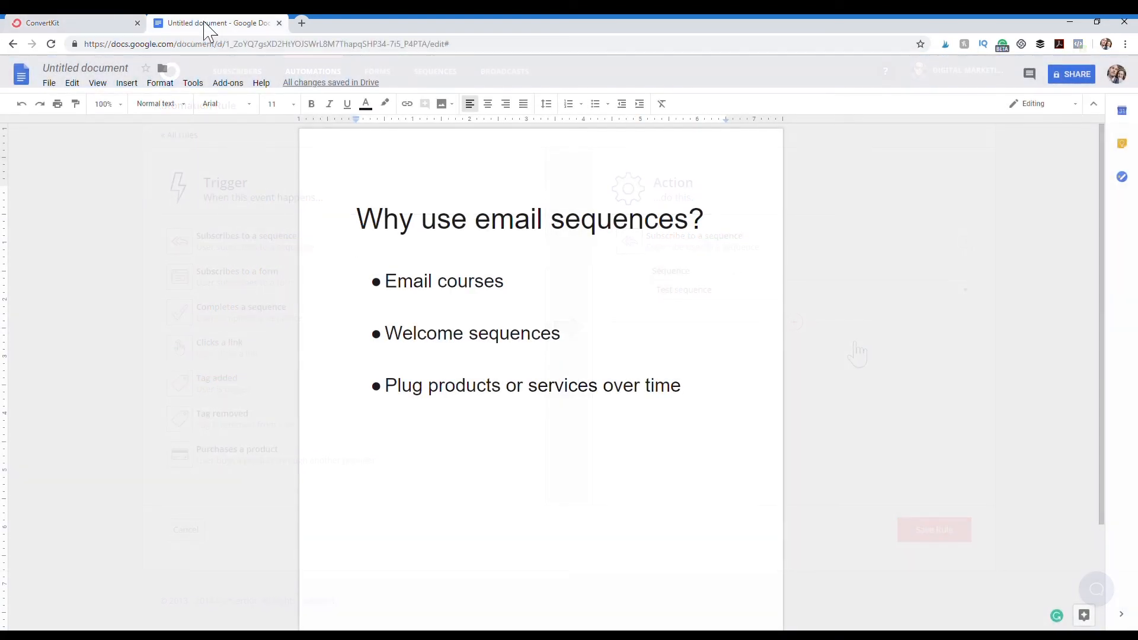